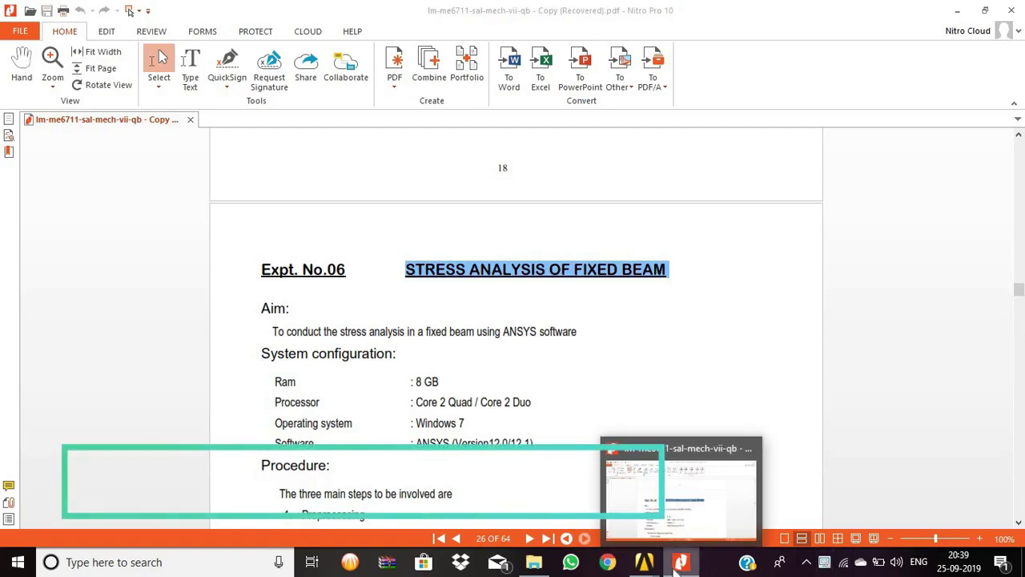
Step: Bring ANSYS to the front and accept the Preferences discipline filtering
mouse_move(643, 563)
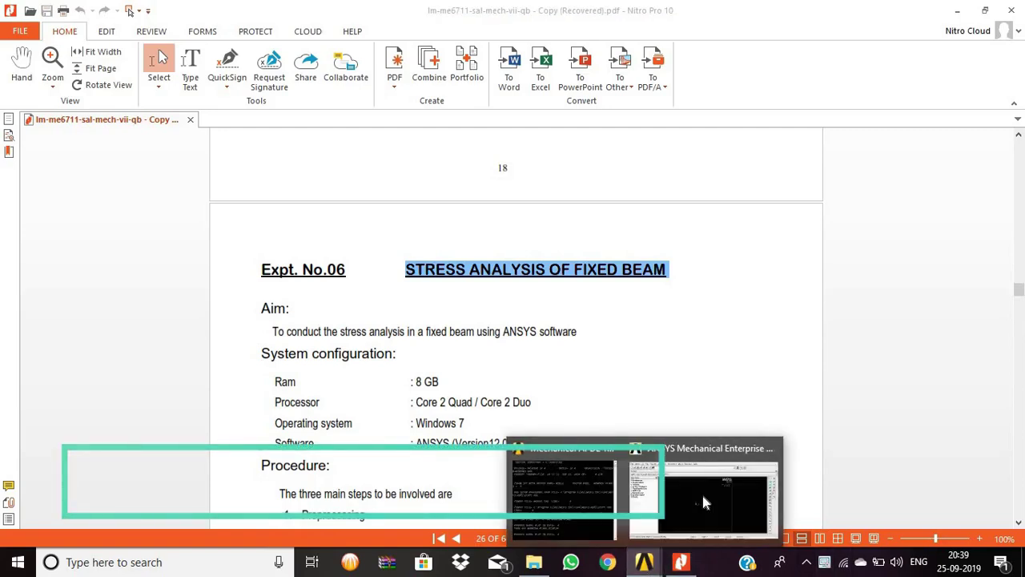
click(703, 502)
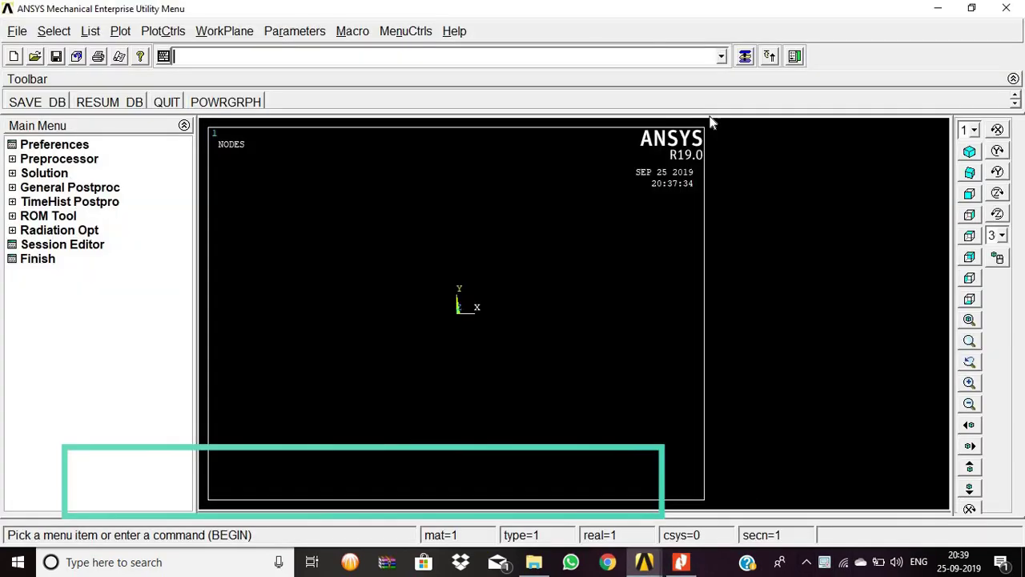
click(64, 146)
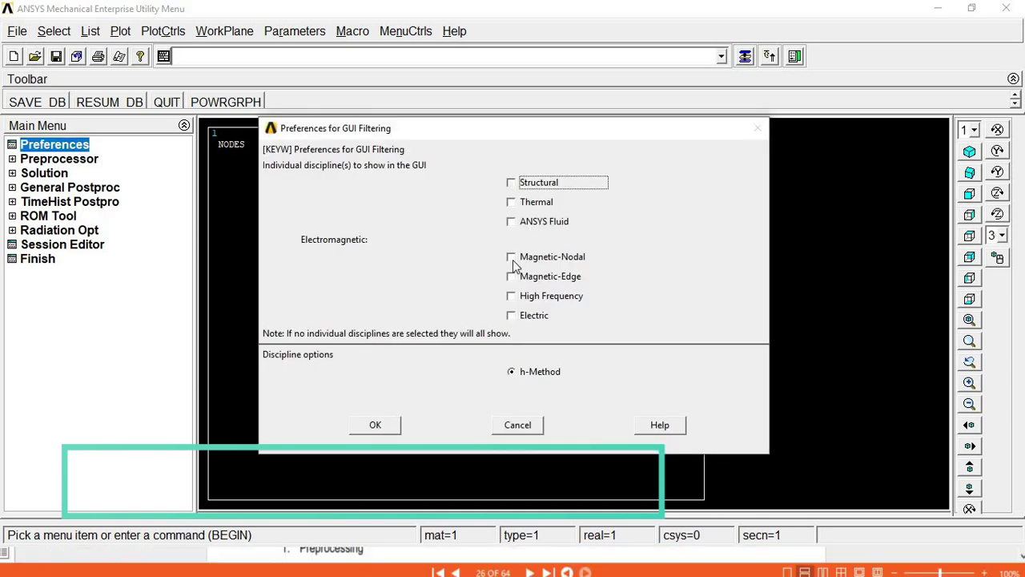
click(374, 425)
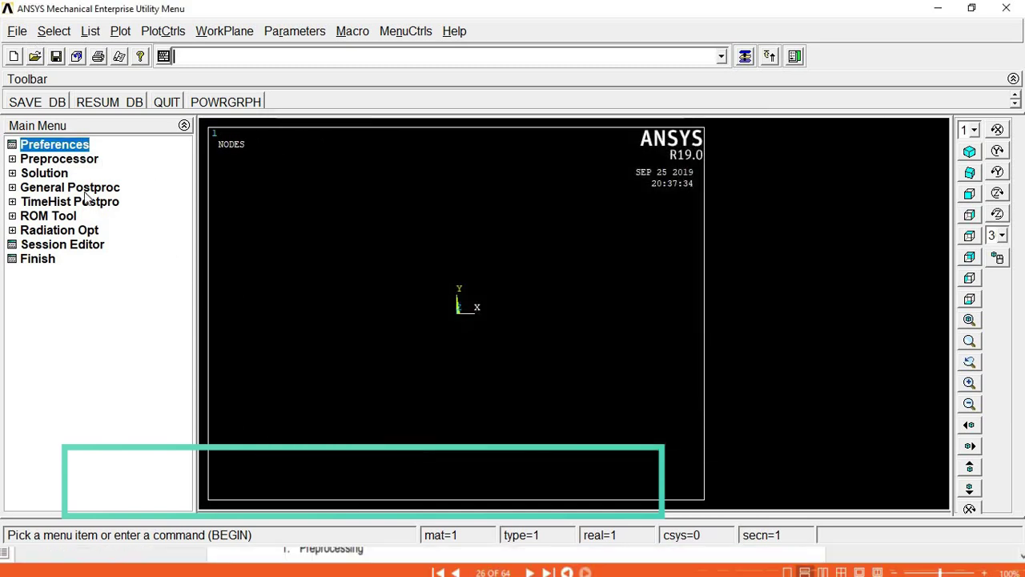
Step: Add element type 1 as the 2-node BEAM188 beam element
click(72, 160)
click(72, 173)
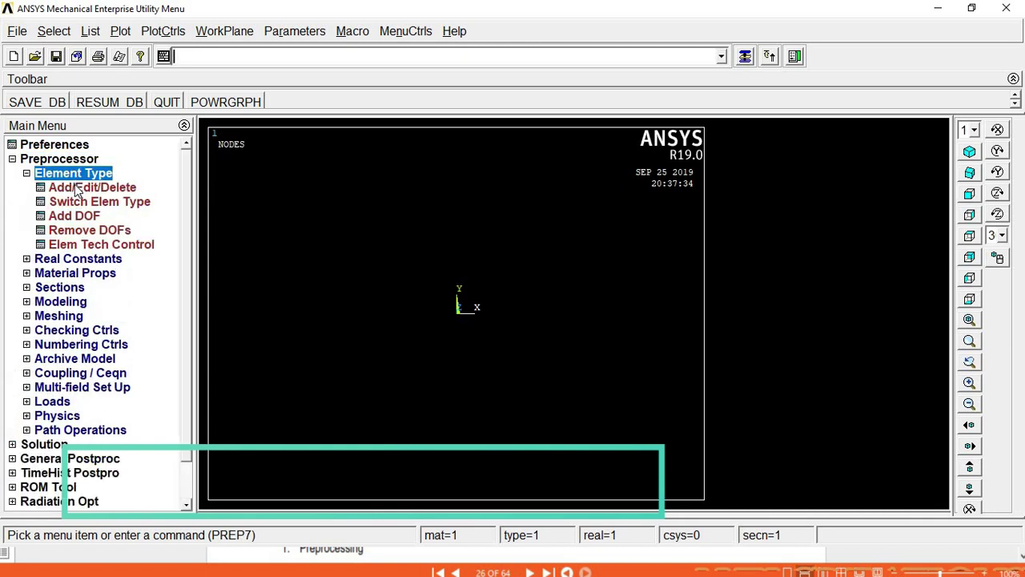
click(74, 187)
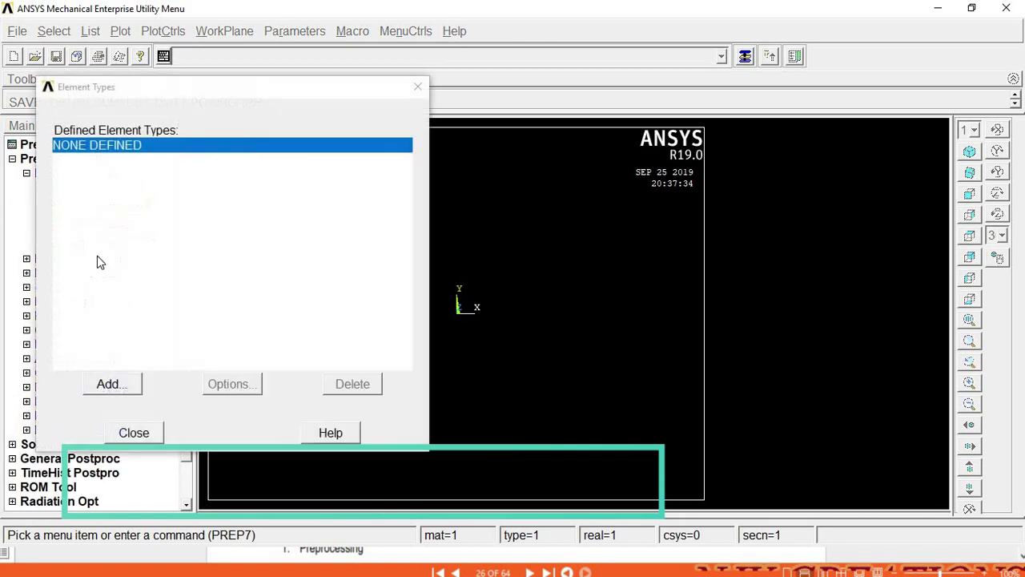
click(112, 384)
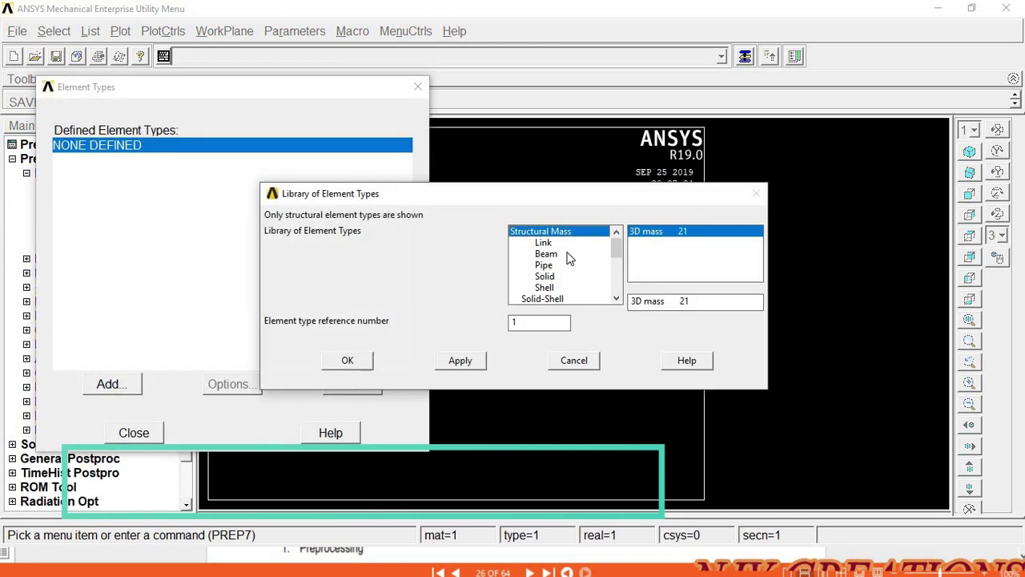
click(566, 254)
click(649, 242)
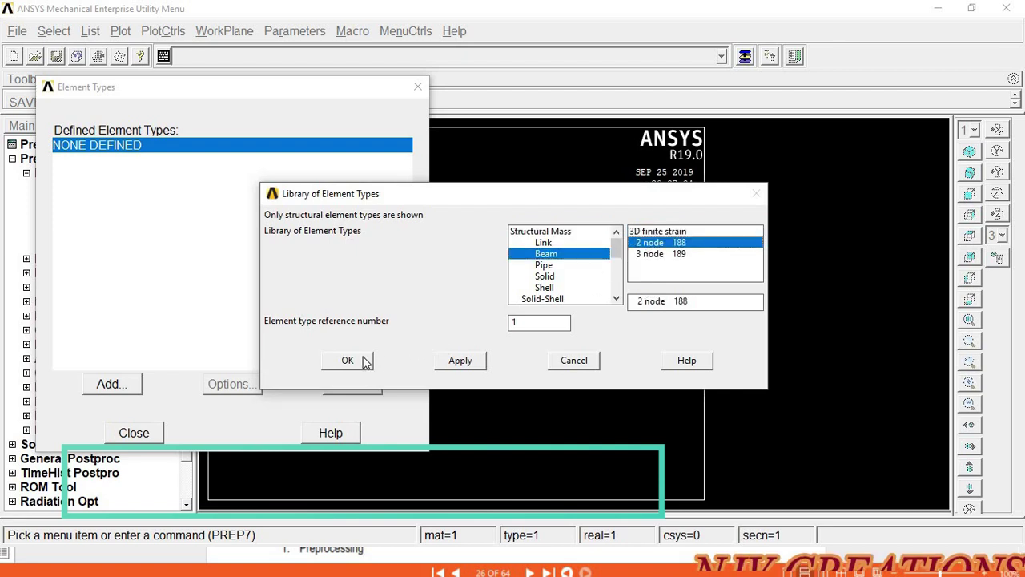
click(355, 361)
click(157, 433)
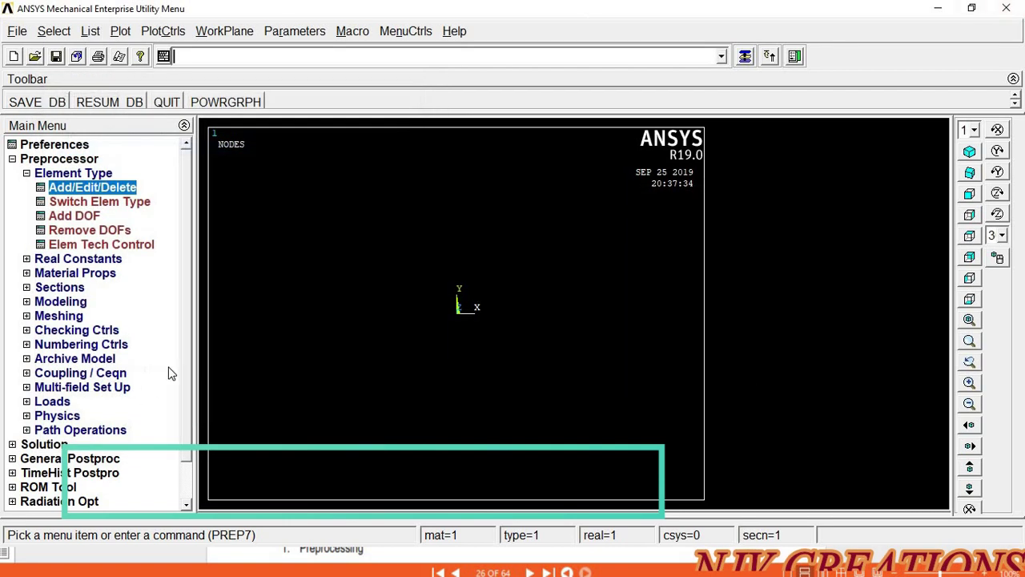
Step: Give material 1 linear isotropic elastic properties: EX 2e5, PRXY 0.25
click(97, 272)
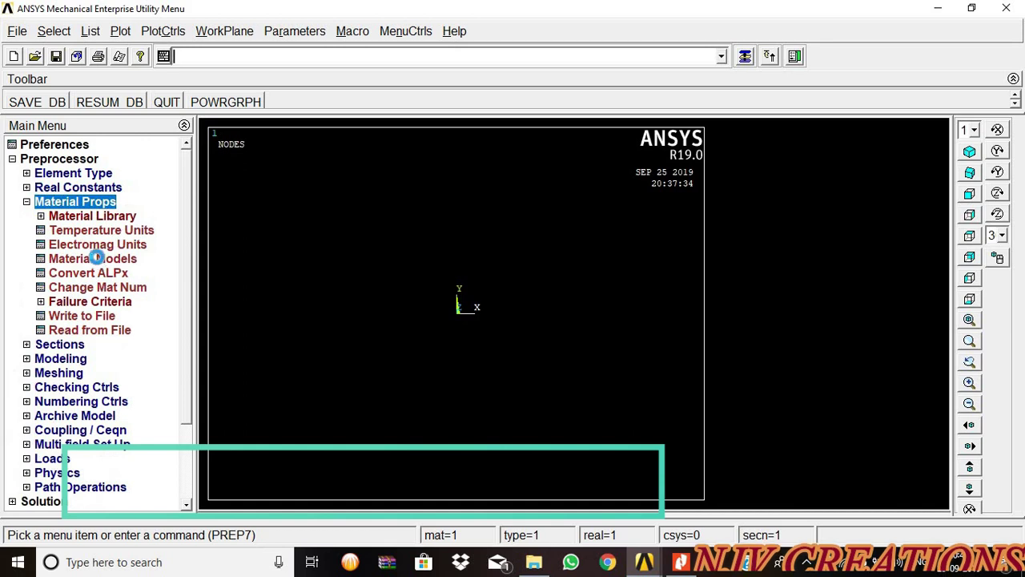
click(93, 258)
double_click(533, 233)
double_click(547, 248)
double_click(572, 263)
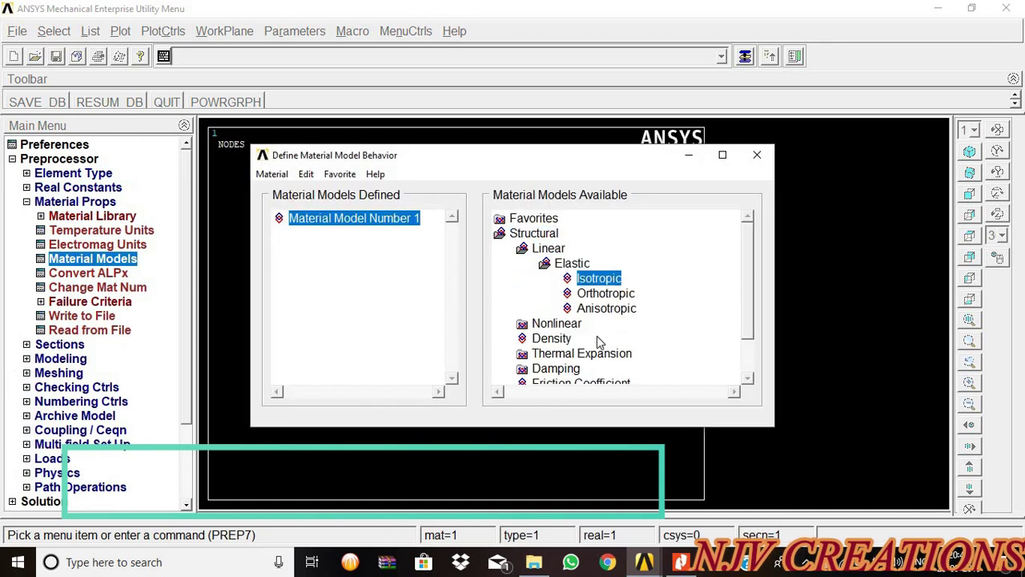
double_click(602, 281)
text(2)
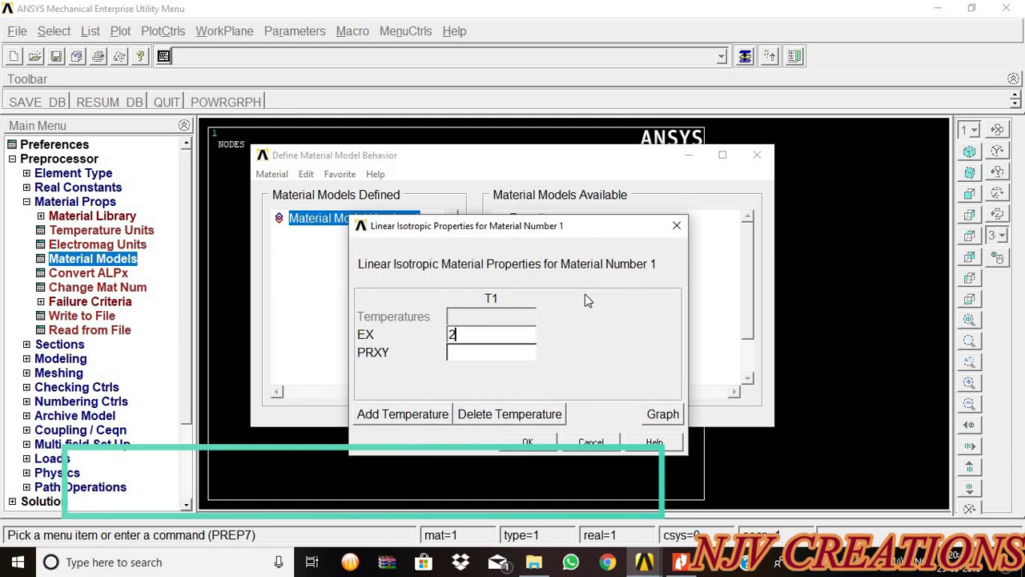
text(e5)
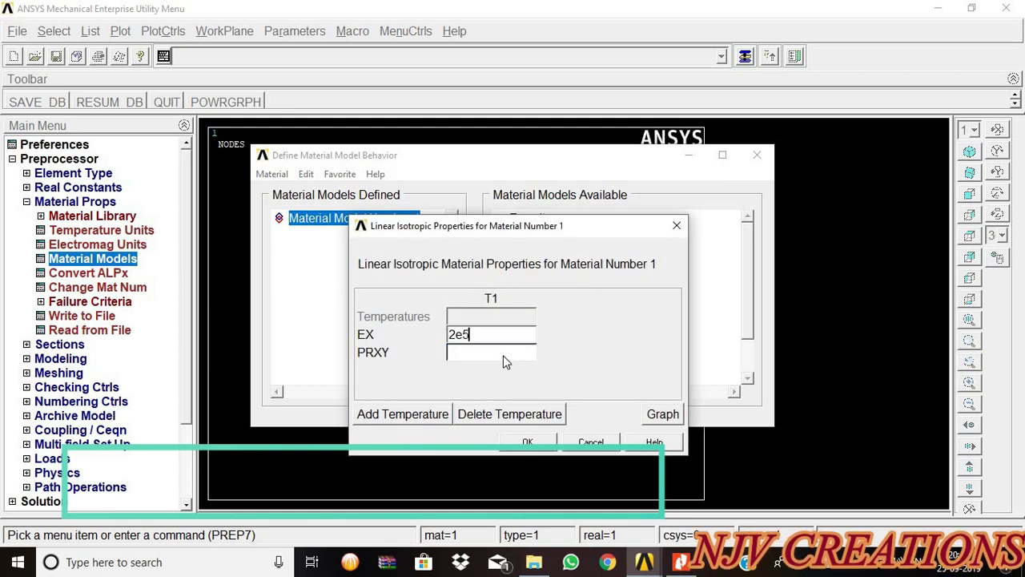
click(503, 357)
text(0.25)
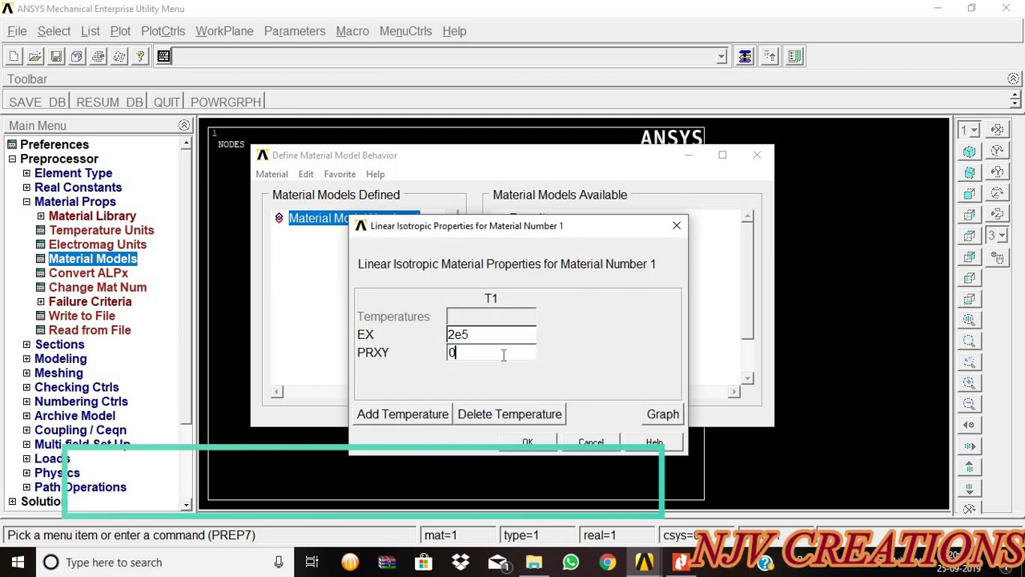
click(550, 443)
Step: Close the material window and set common beam section 1 to height H 100
click(757, 155)
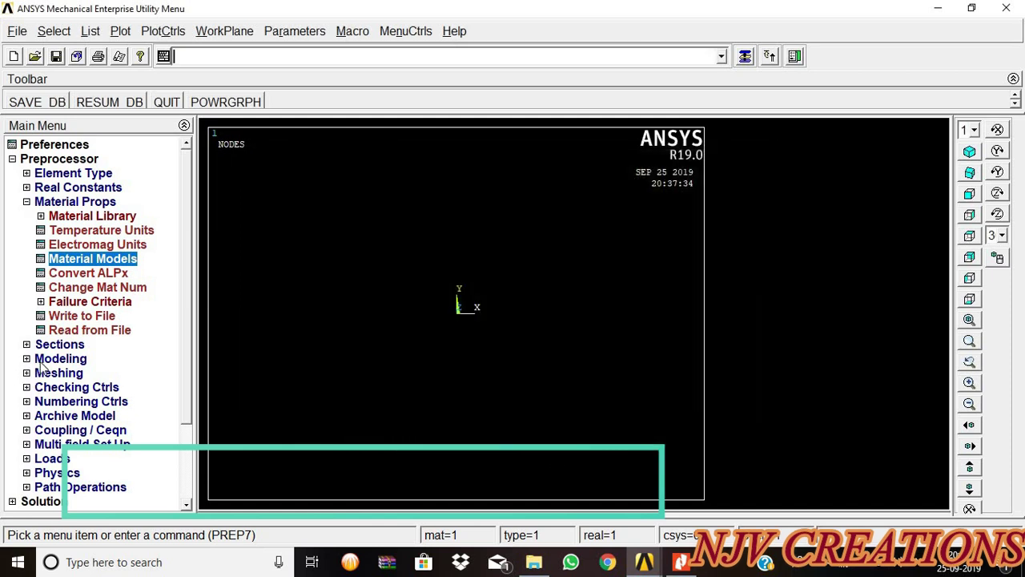
click(59, 344)
click(61, 244)
click(112, 259)
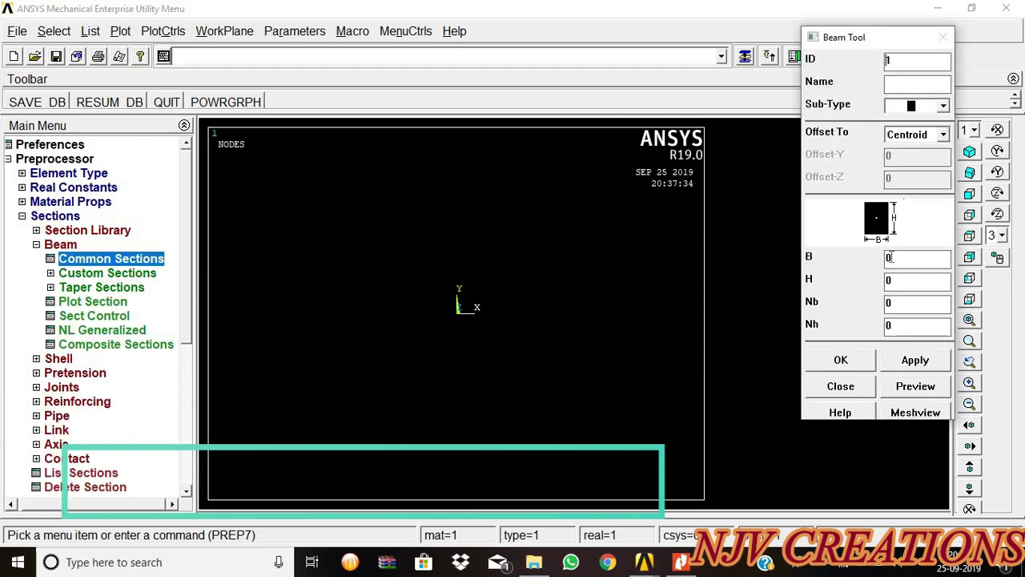
text(.2)
key(BackSpace)
key(BackSpace)
double_click(901, 279)
text(100)
click(865, 360)
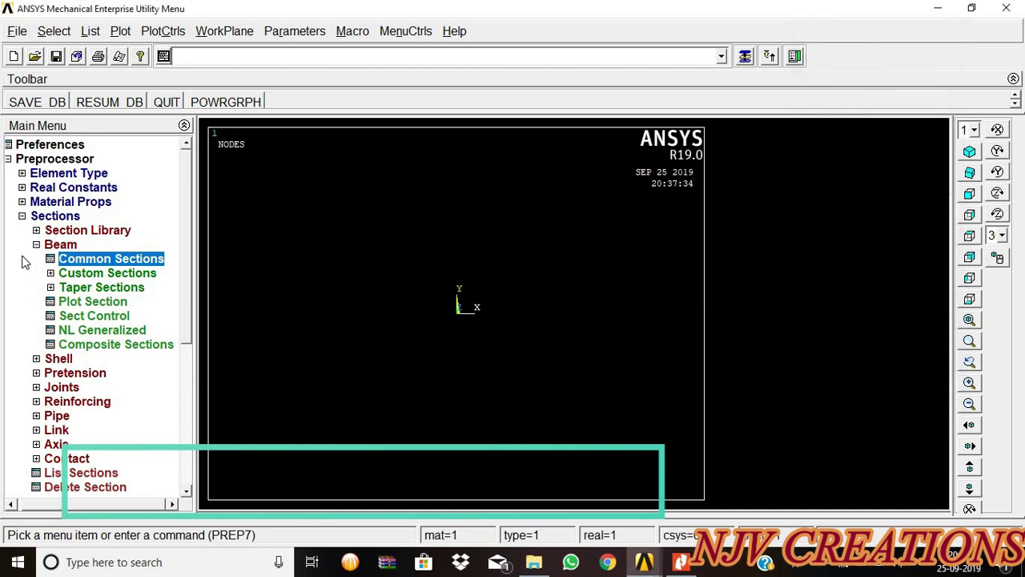
Step: Create keypoint 1 at the origin in the active coordinate system
click(36, 216)
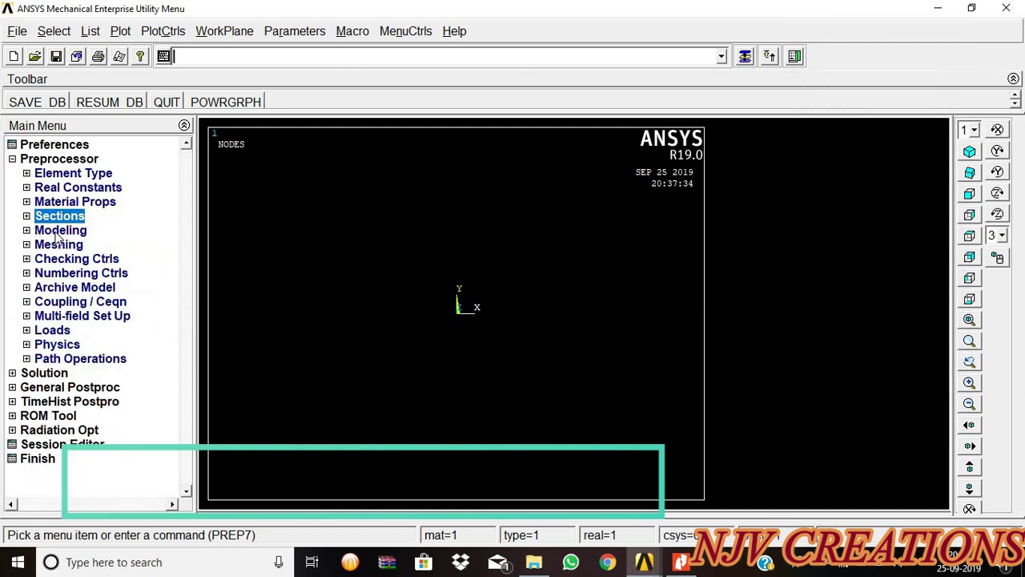
click(60, 230)
click(67, 244)
click(92, 259)
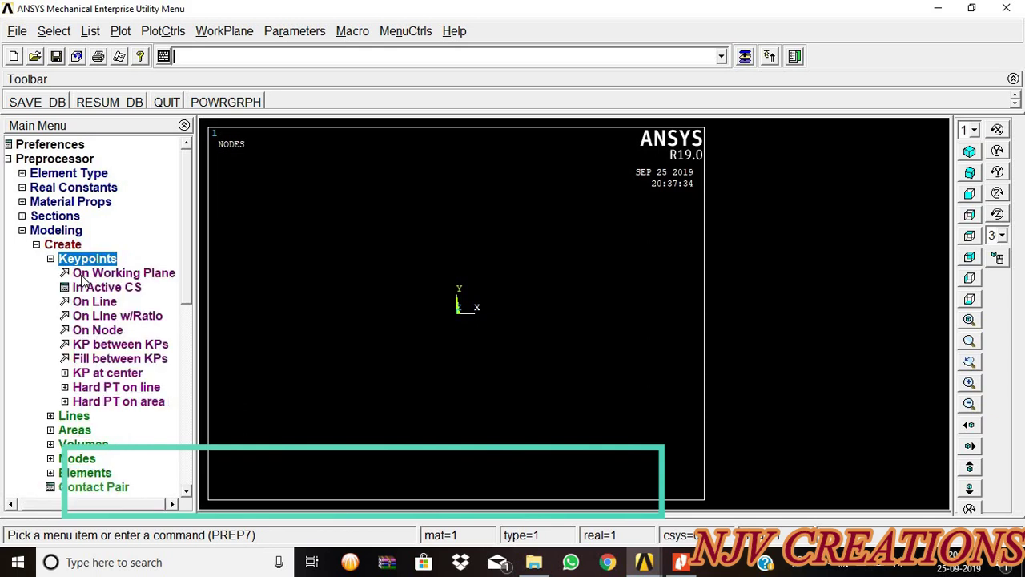
click(83, 276)
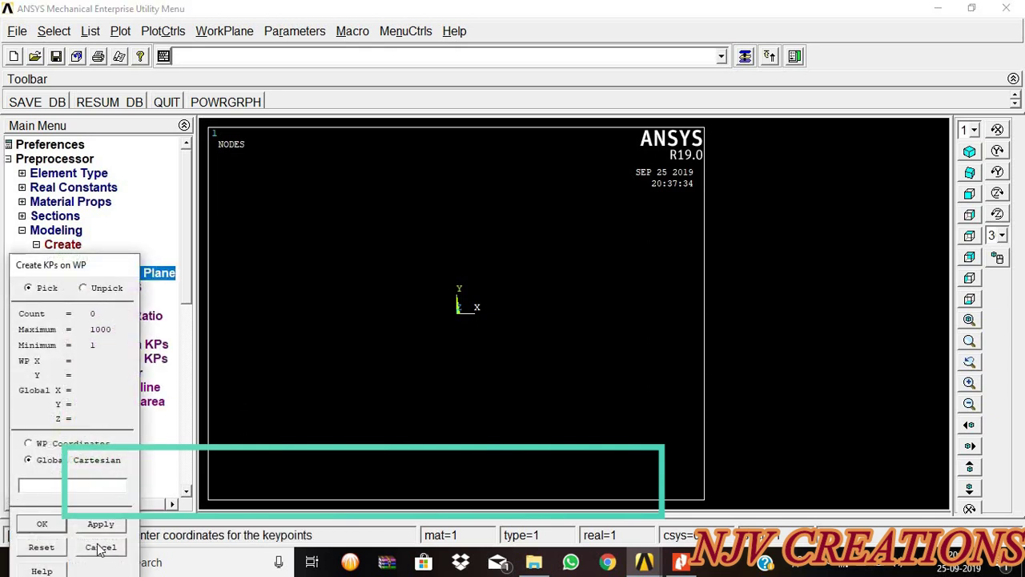
click(100, 547)
click(106, 287)
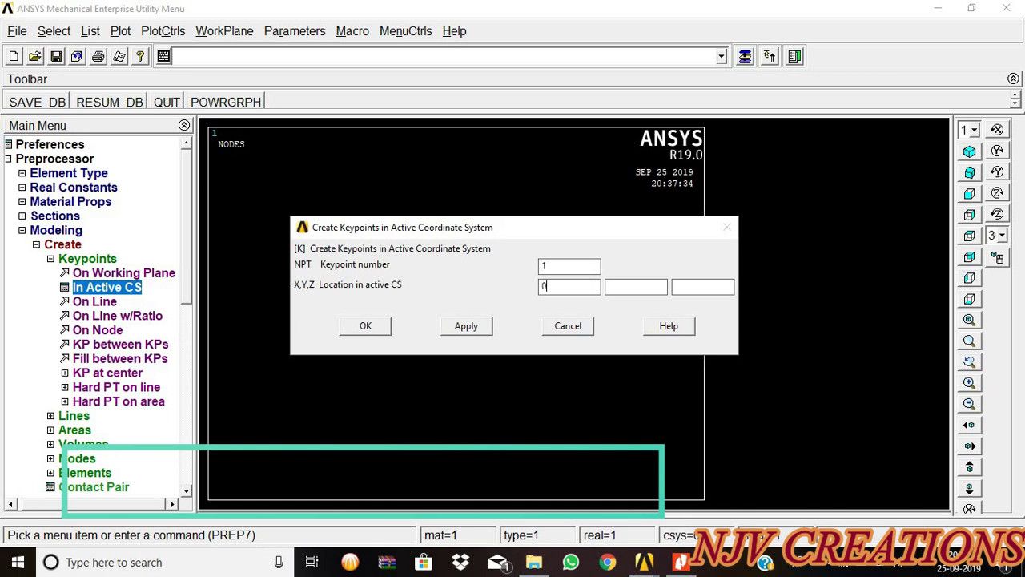
click(466, 329)
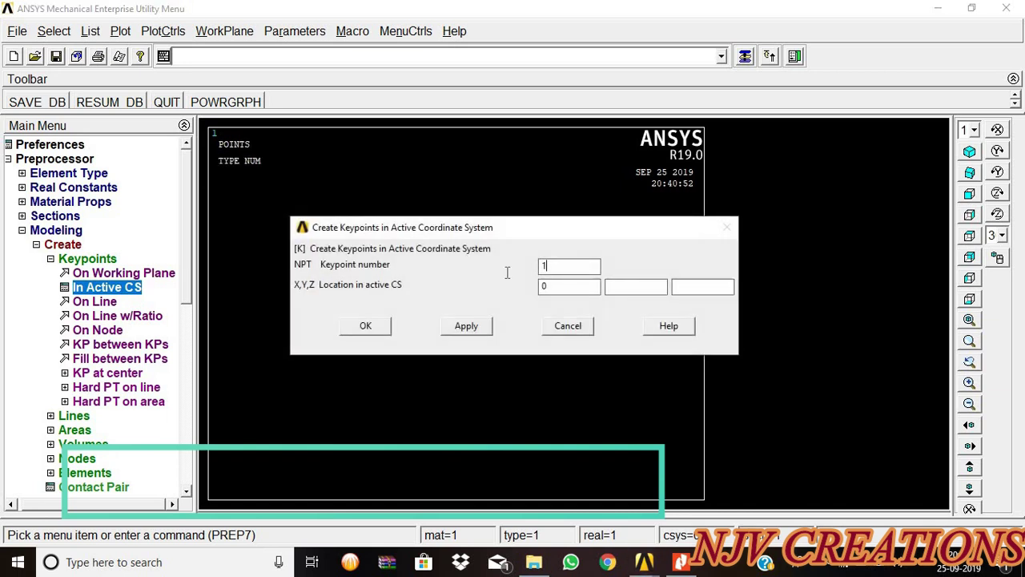
Step: Add keypoints 2, 3 and 4 at X 3000, 4000 and 6000
key(BackSpace)
text(2)
key(Tab)
click(464, 328)
text(3000)
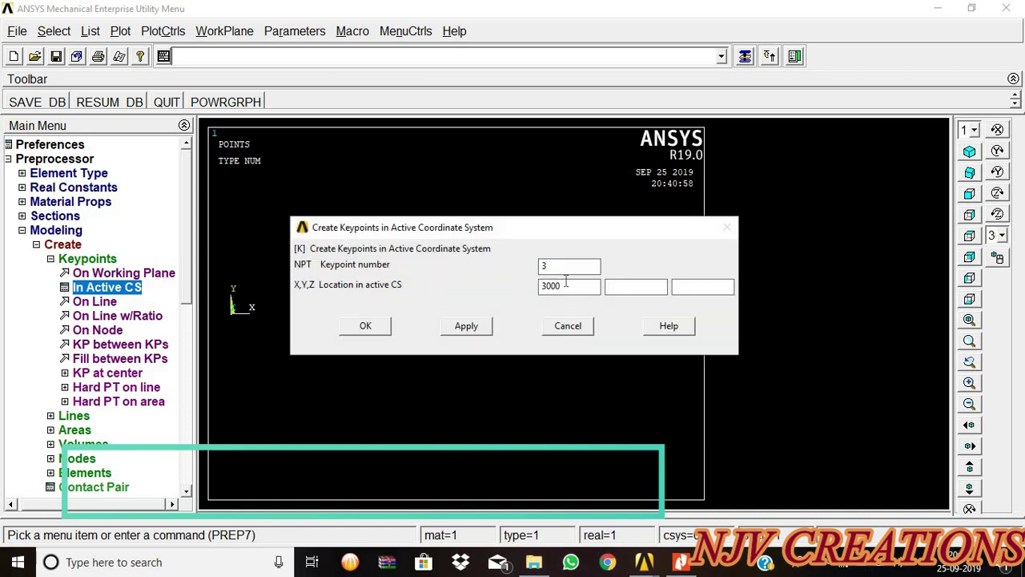
key(Tab)
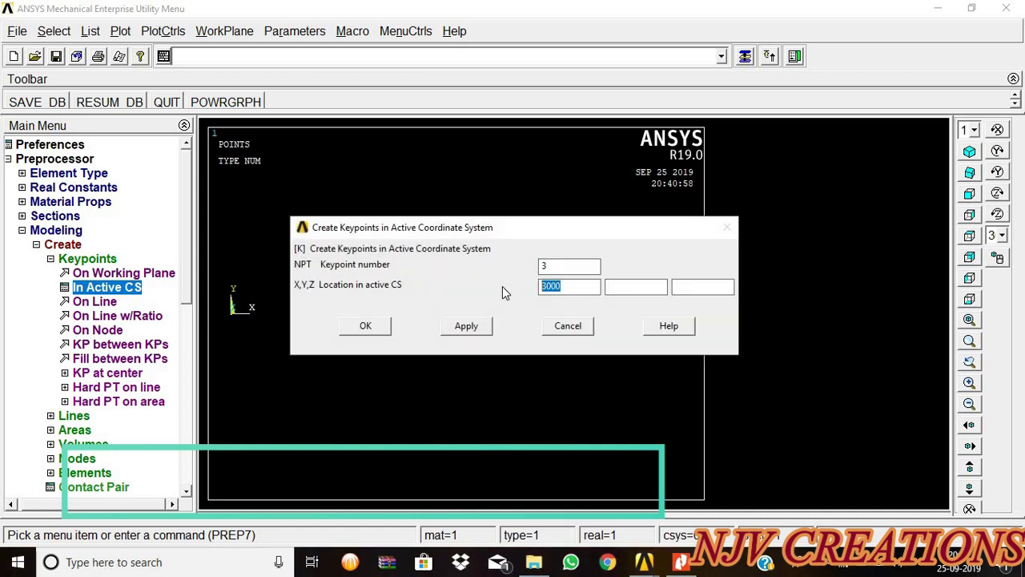
text(4)
click(462, 335)
key(Tab)
text(6000)
click(365, 325)
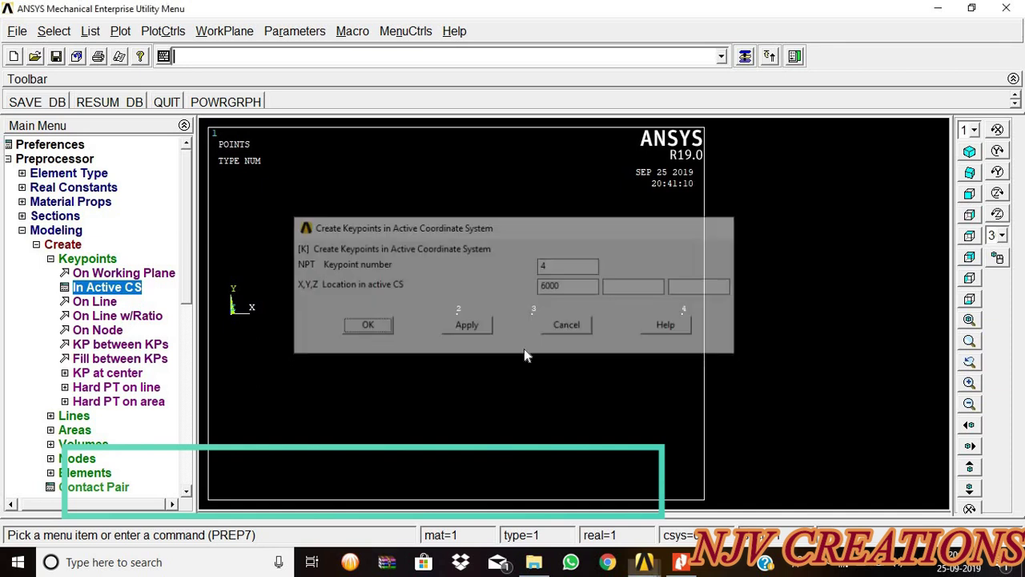
Step: Draw straight lines between keypoints 1–2, 2–3 and 3–4
click(80, 416)
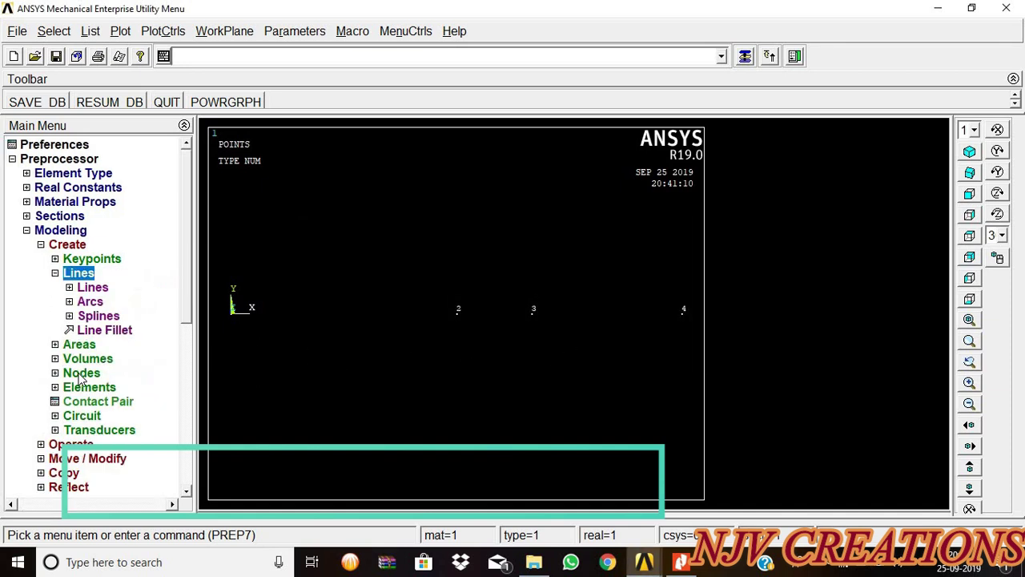
click(92, 287)
click(116, 301)
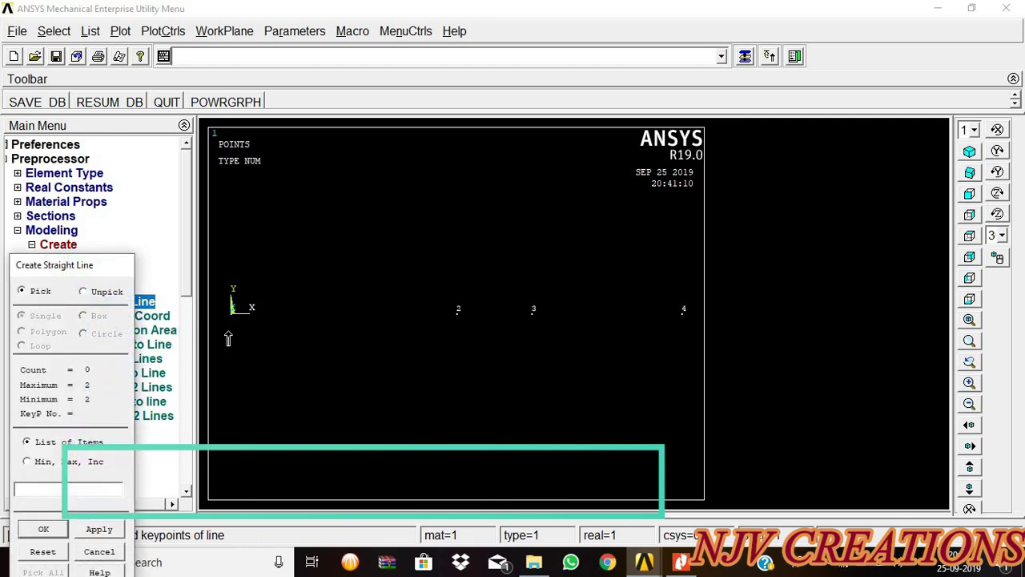
click(228, 338)
click(459, 328)
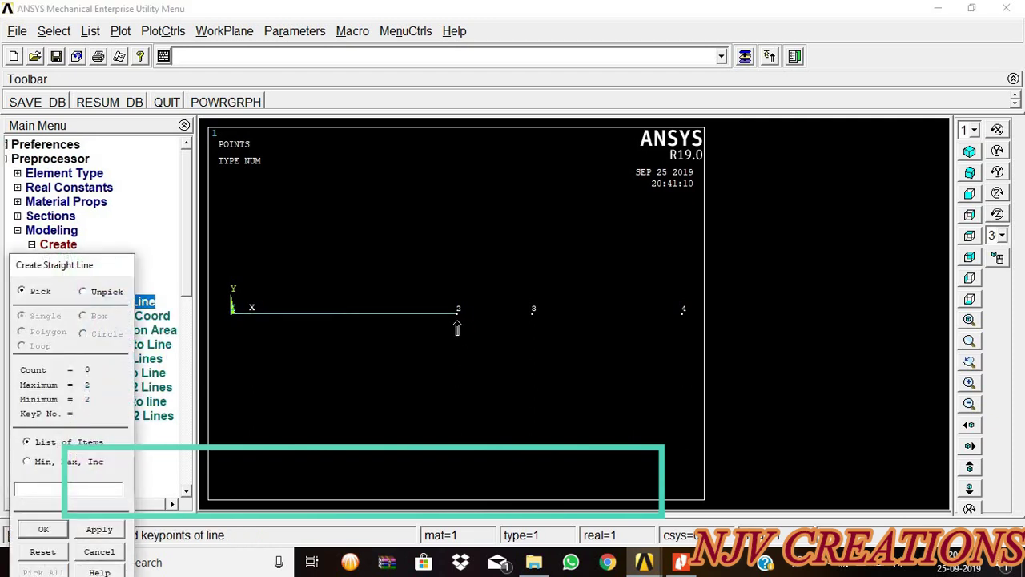
click(458, 325)
click(531, 324)
click(526, 326)
click(677, 329)
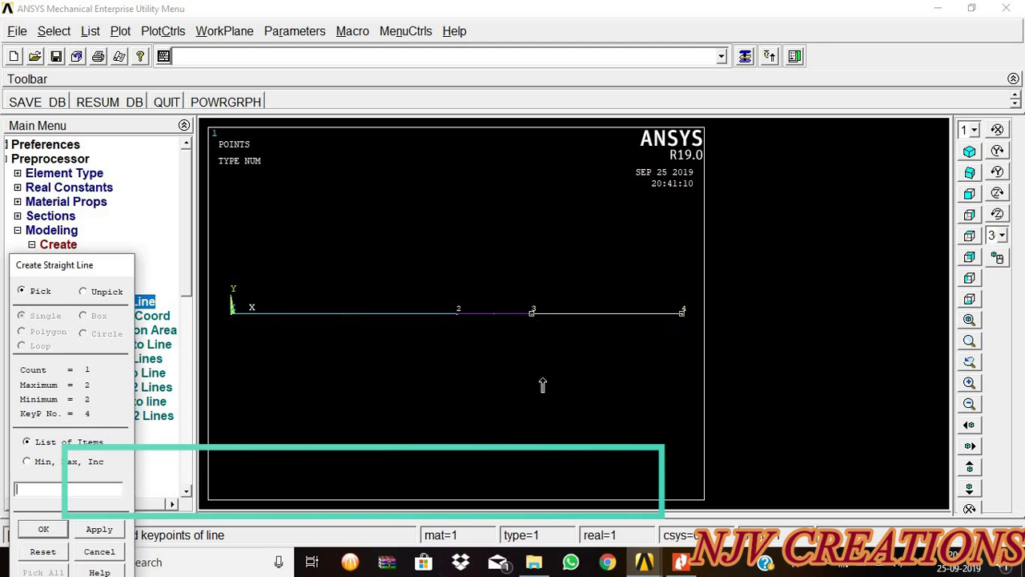
click(45, 528)
Step: Assign a manual size of 5 element divisions to all lines
click(70, 234)
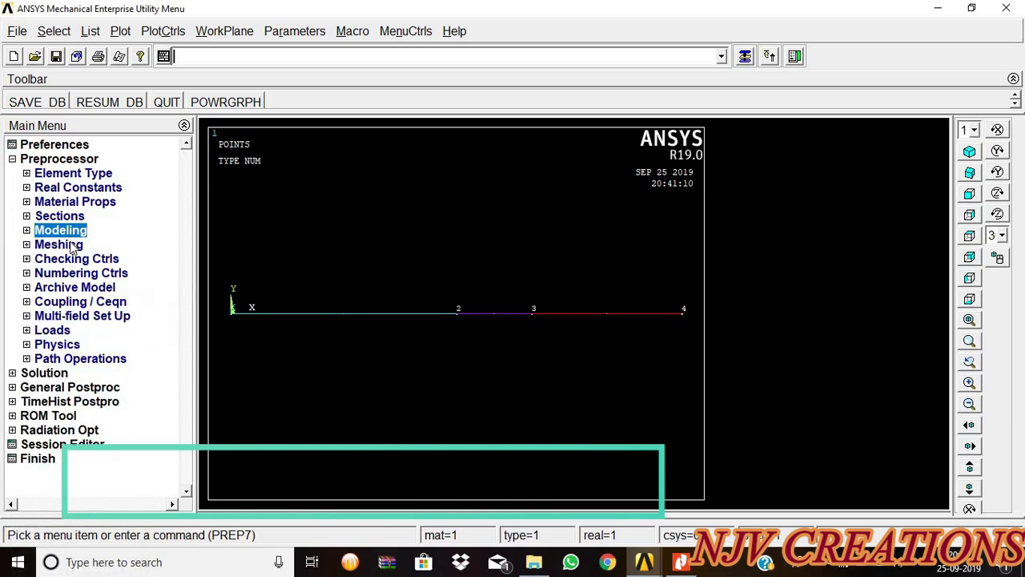
click(72, 243)
click(67, 289)
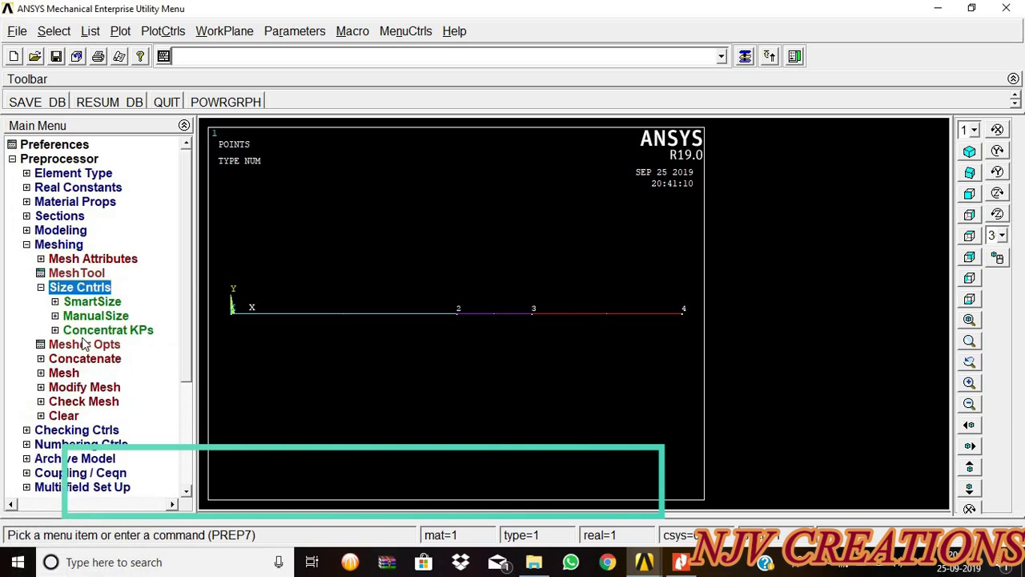
click(102, 316)
click(91, 358)
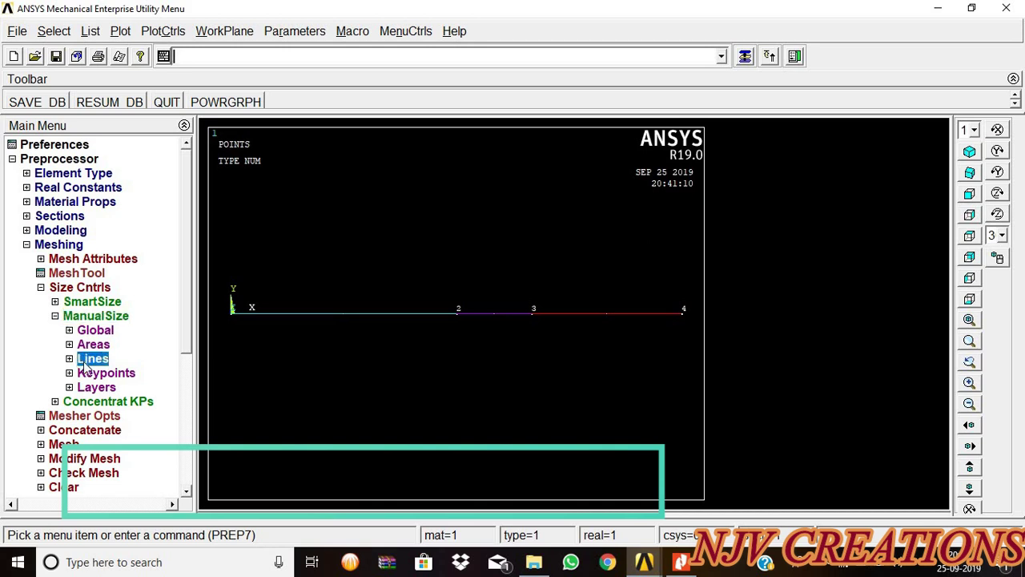
click(113, 373)
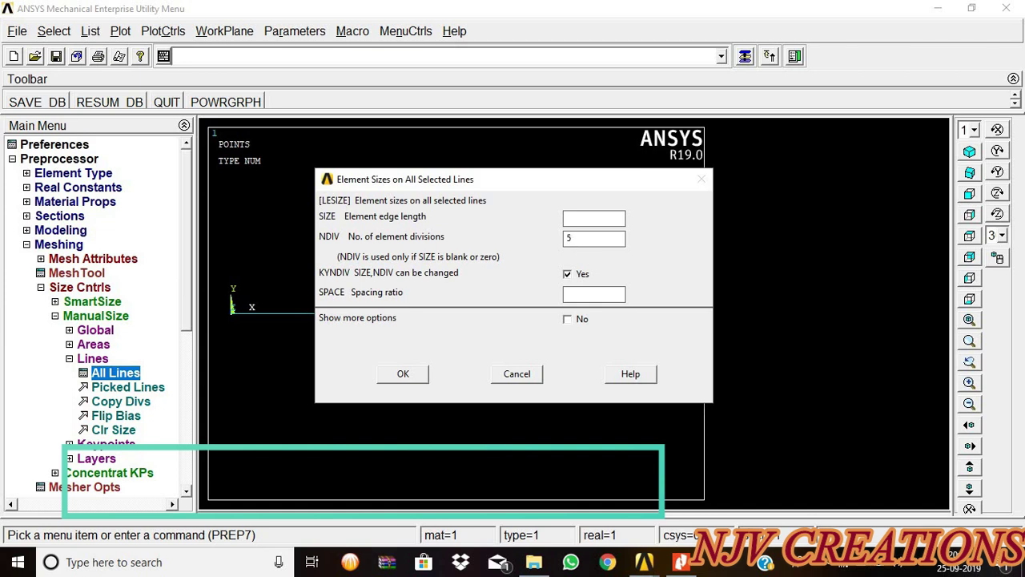
click(404, 375)
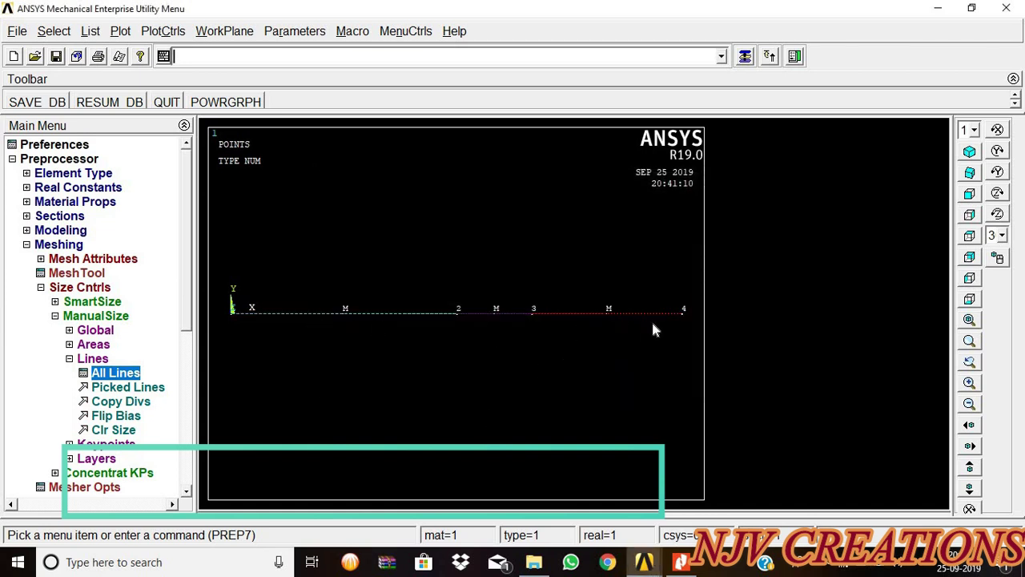
Step: Mesh the three picked beam lines using MeshTool
click(77, 273)
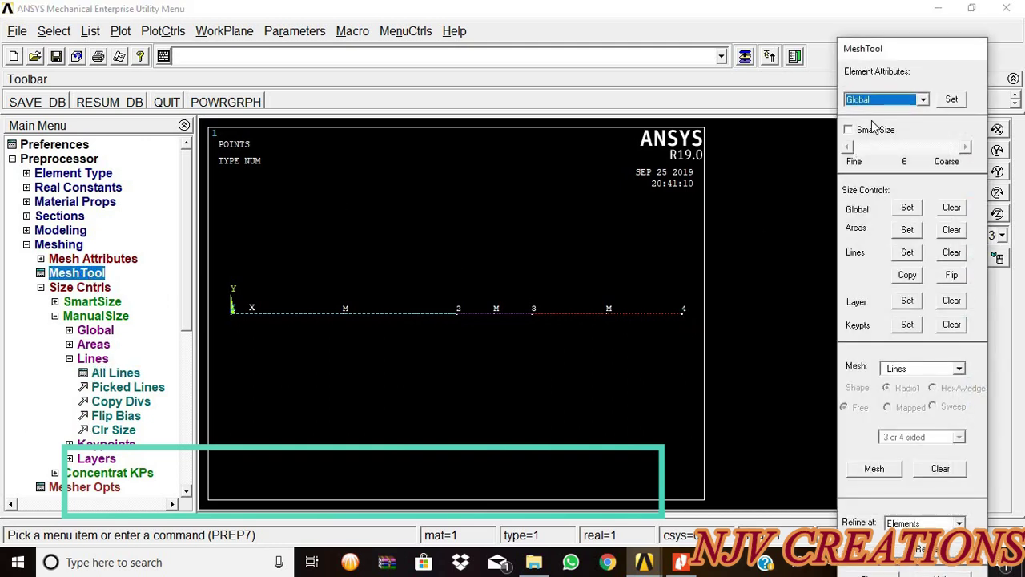
click(872, 468)
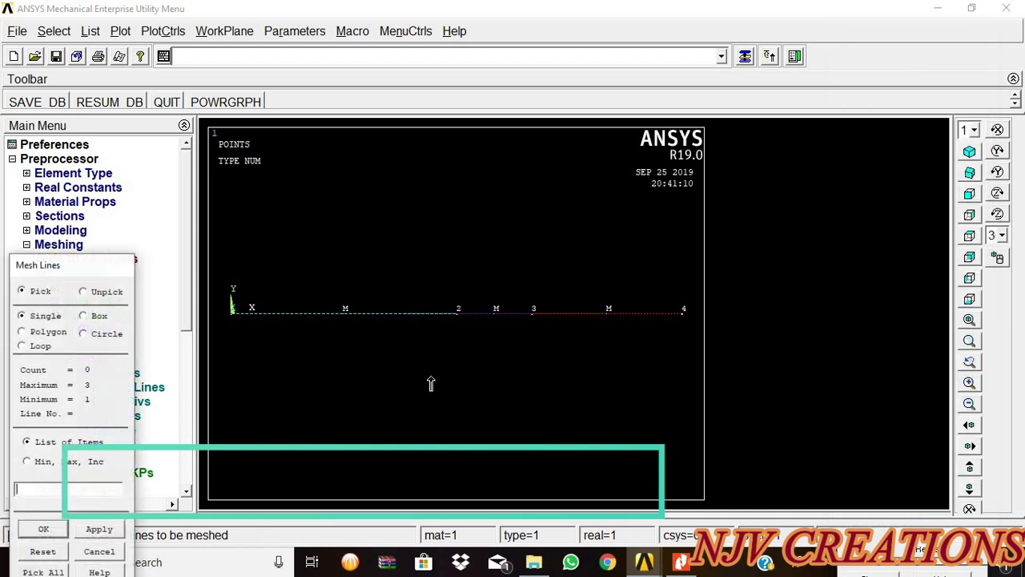
click(417, 357)
click(561, 336)
click(613, 337)
click(44, 529)
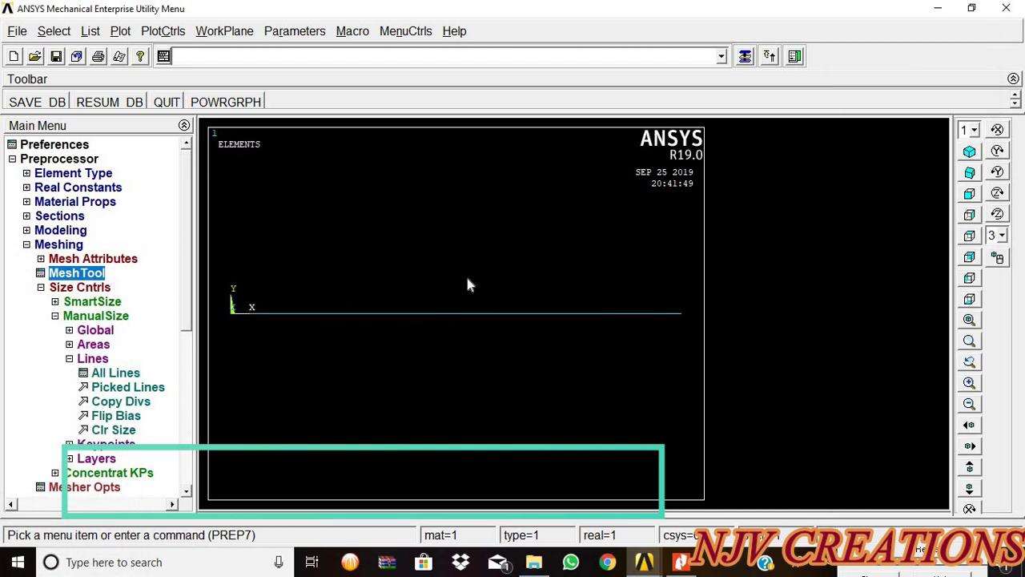
click(58, 245)
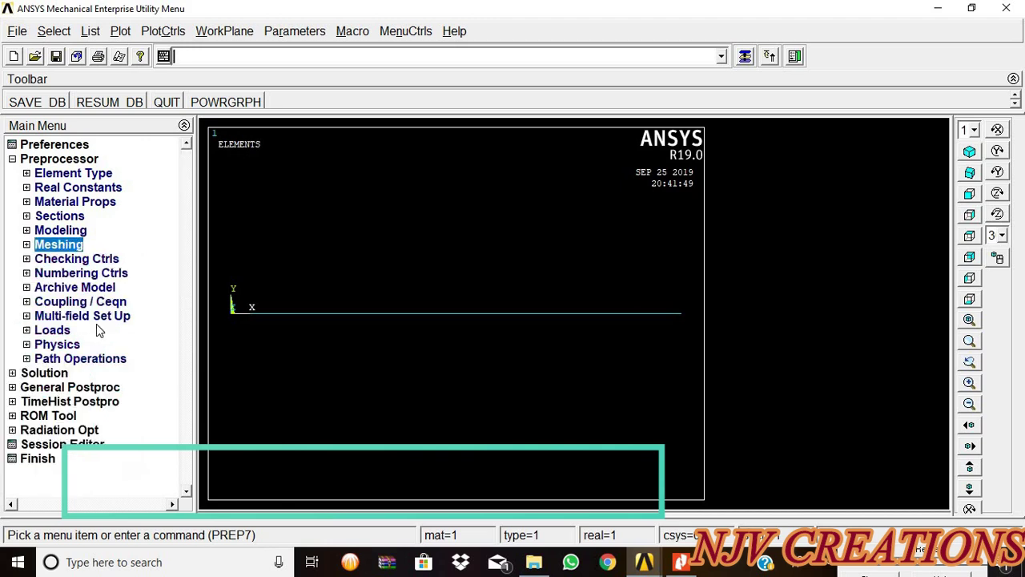
Step: Constrain all degrees of freedom at both end keypoints of the beam
click(52, 330)
click(70, 359)
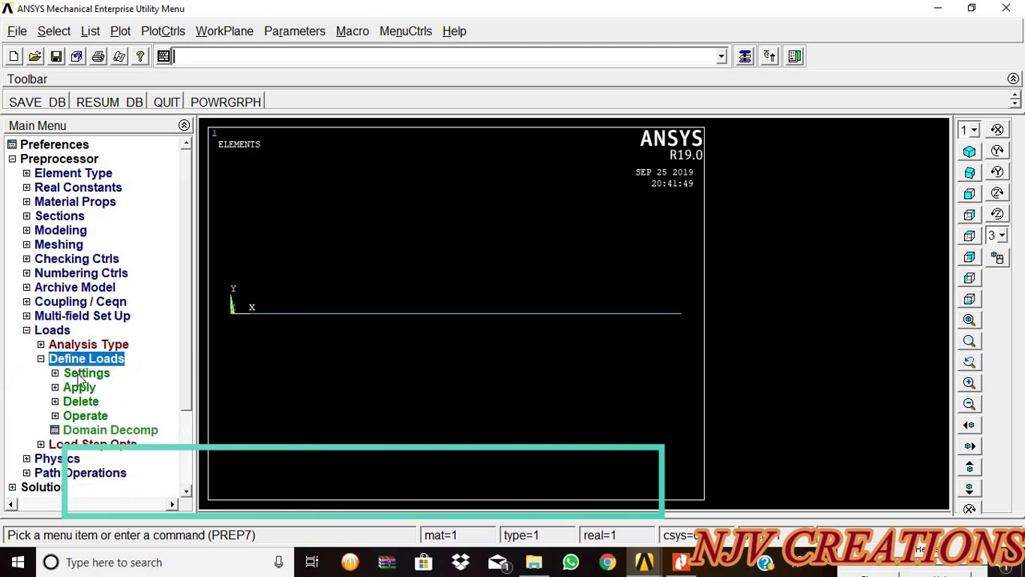
click(80, 387)
click(92, 401)
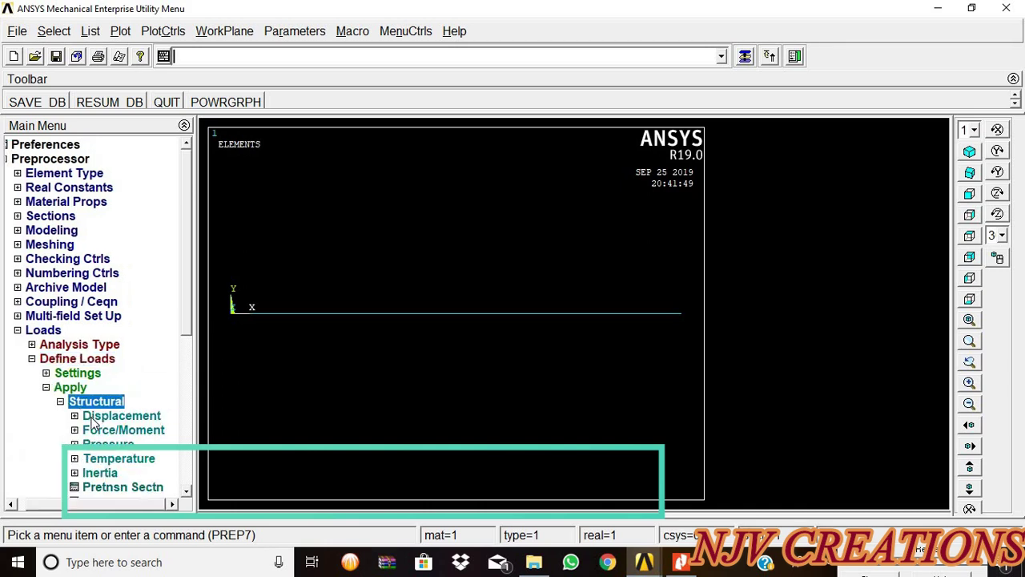
click(93, 416)
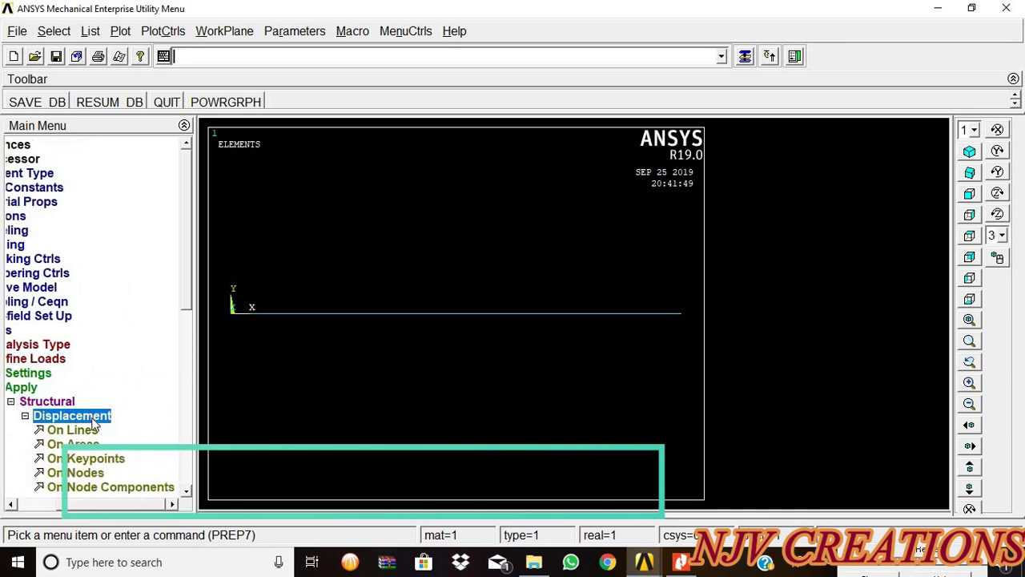
click(108, 461)
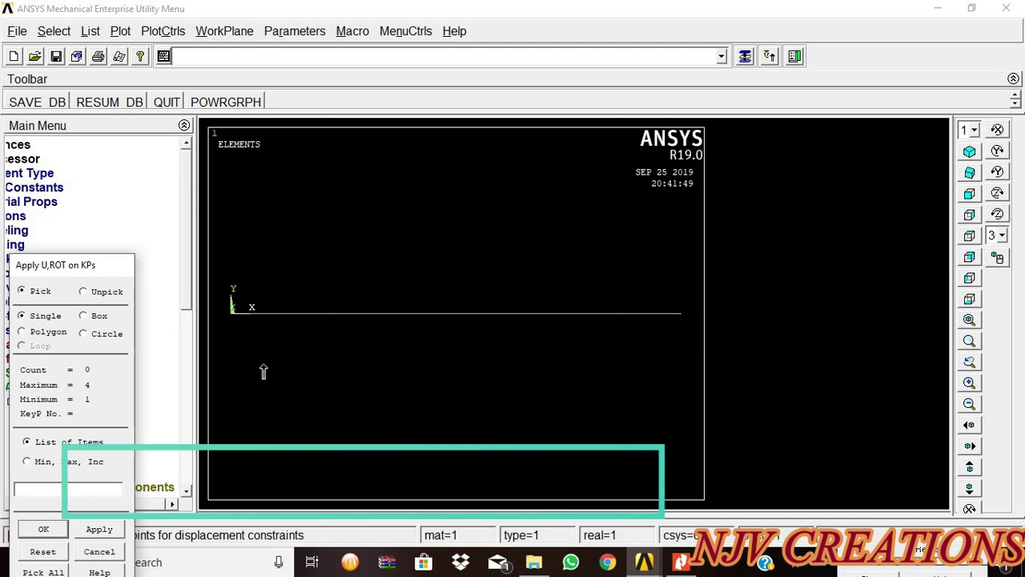
click(229, 315)
click(231, 313)
click(35, 531)
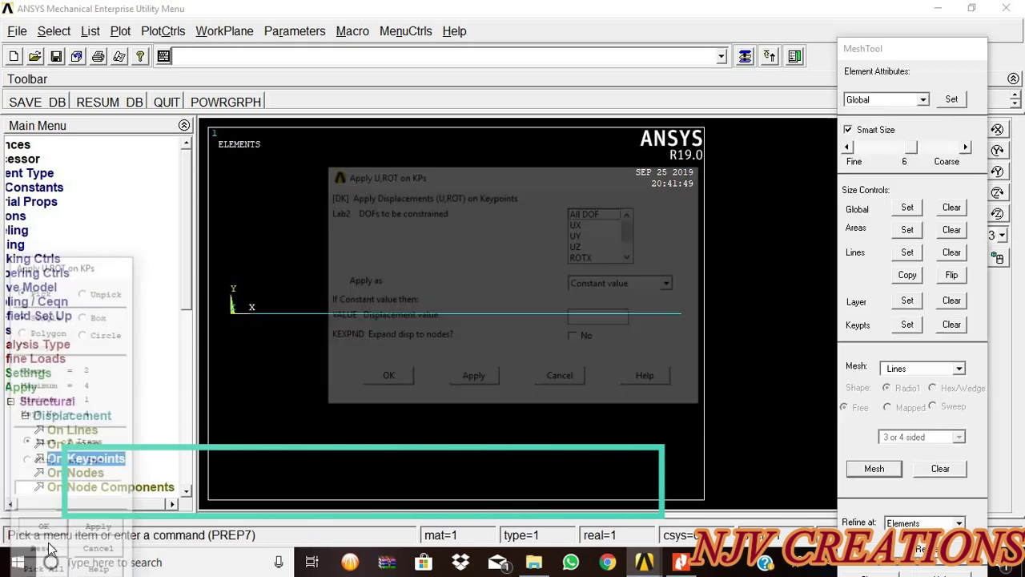
click(589, 212)
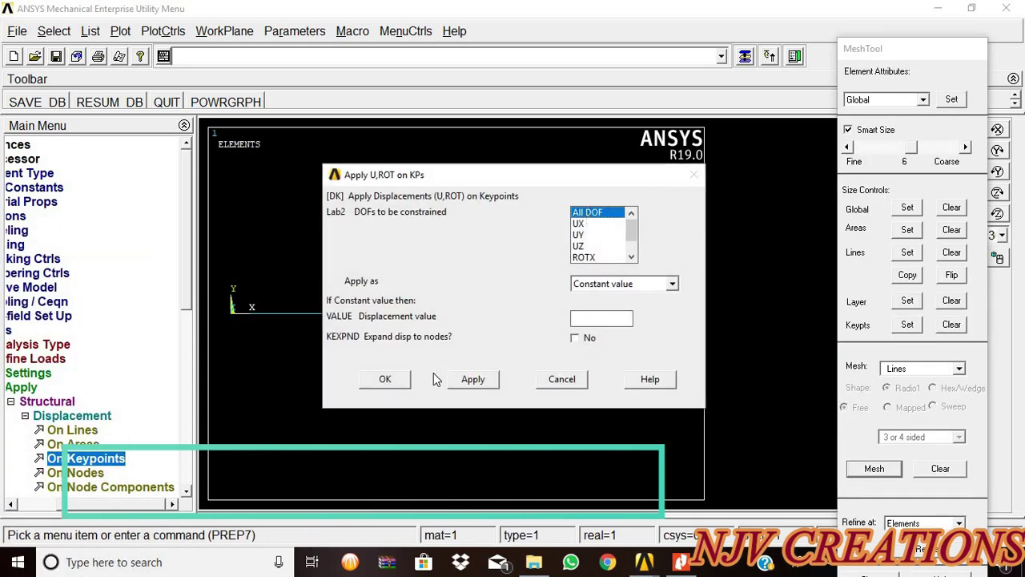
click(386, 378)
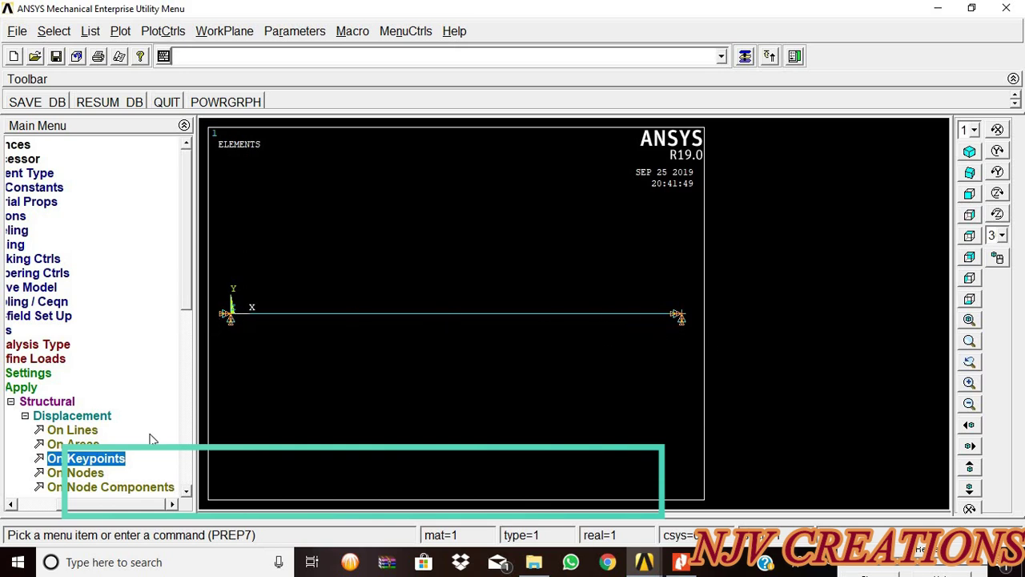
Step: Apply a uniform beam pressure of 20 at load key 1 to the box-picked elements
click(80, 418)
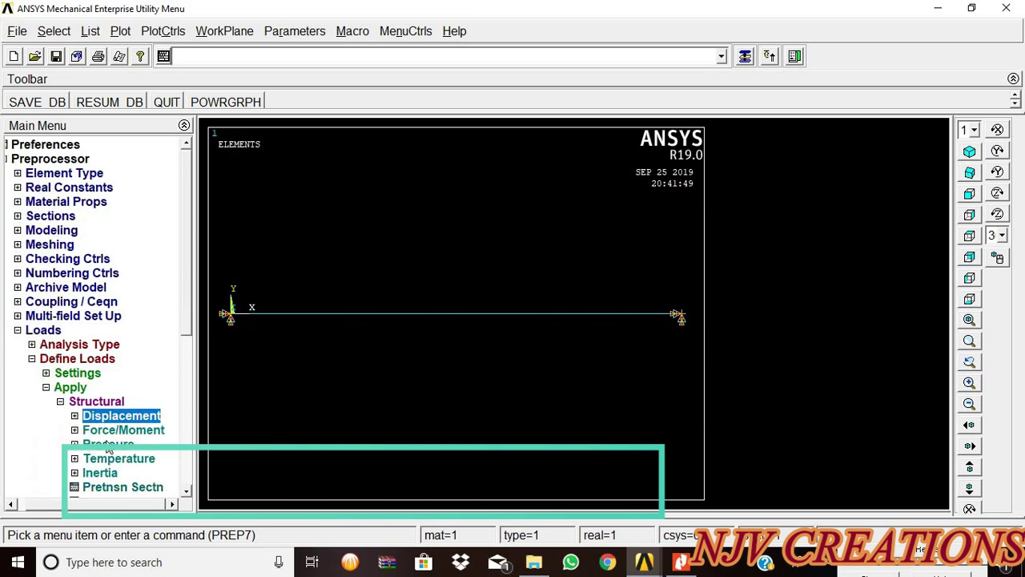
click(108, 444)
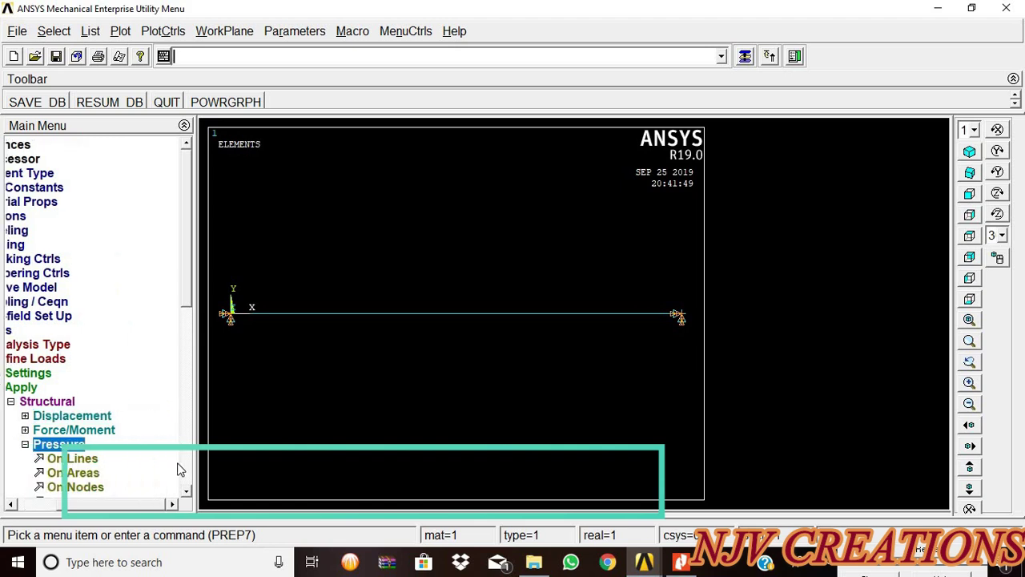
scroll(169, 493, down, 2)
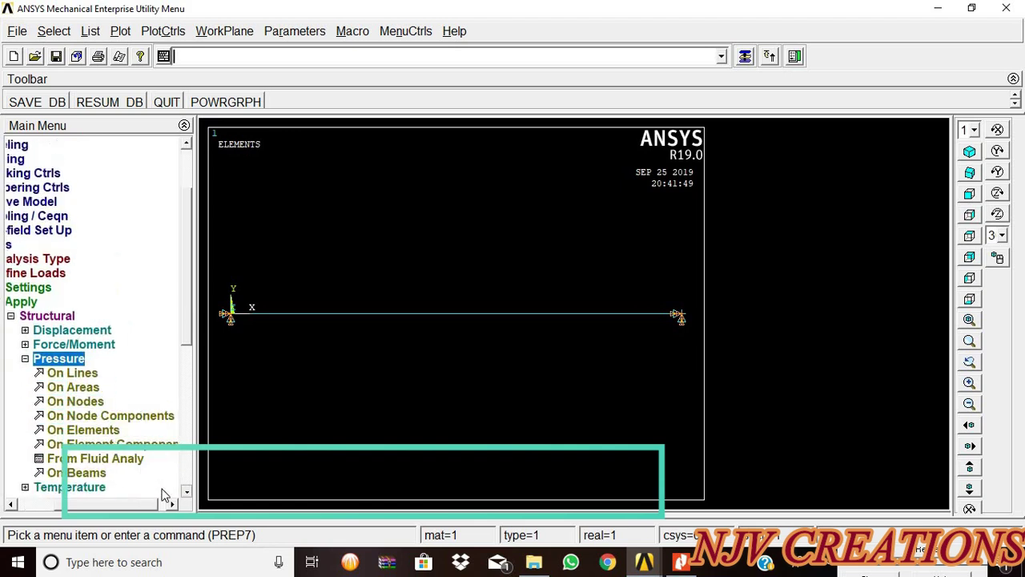
click(92, 474)
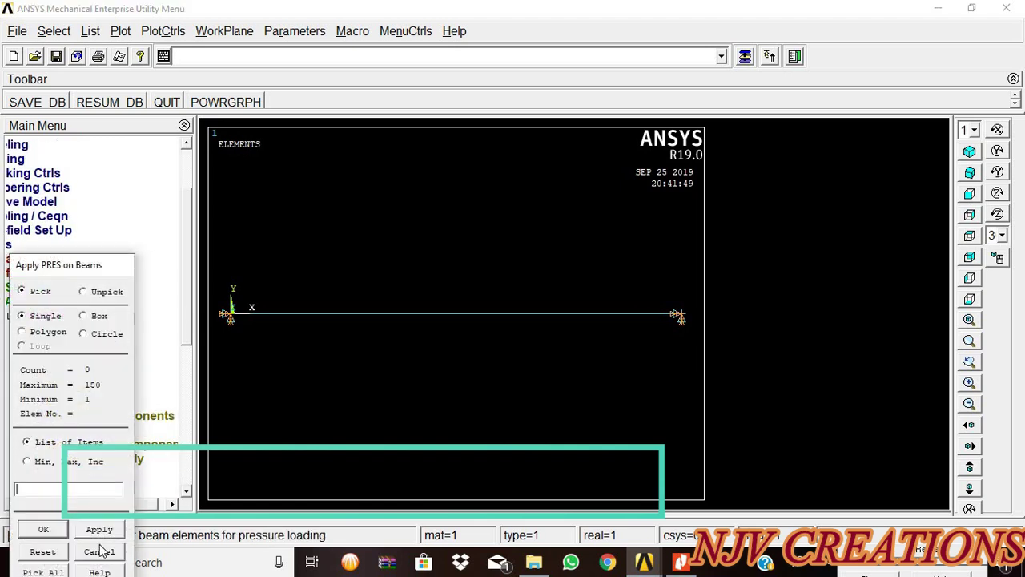
click(99, 551)
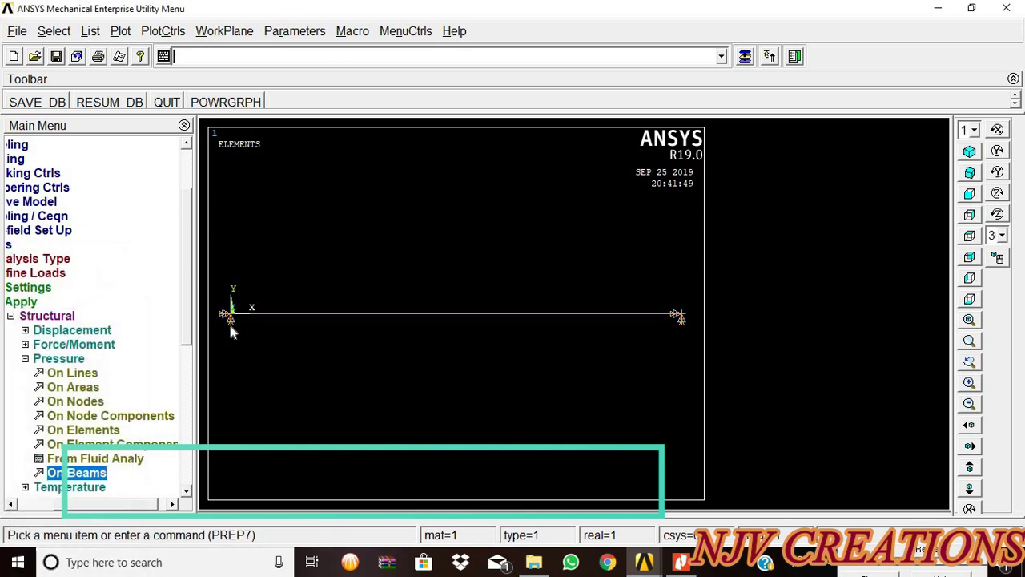
click(120, 32)
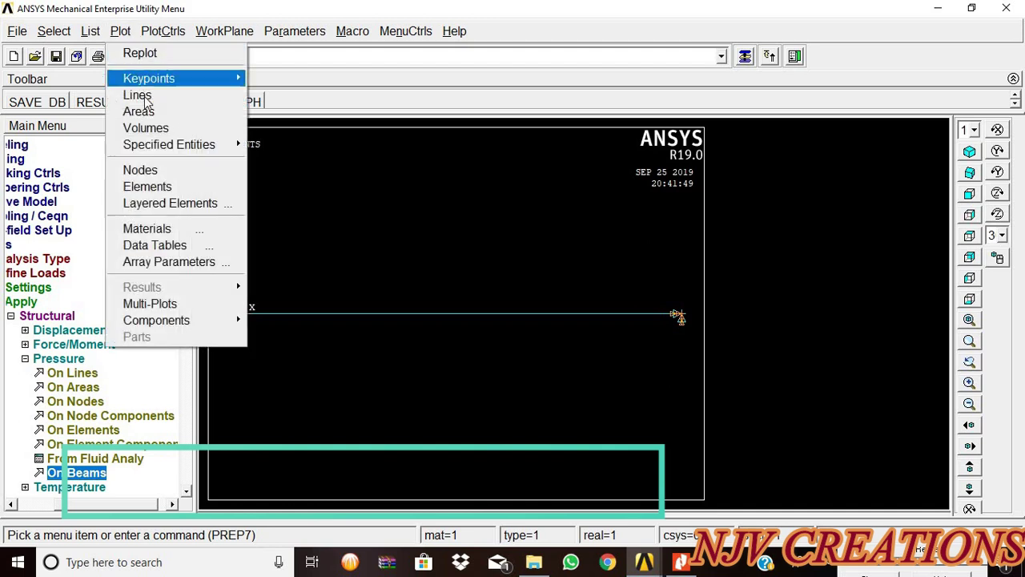
click(169, 94)
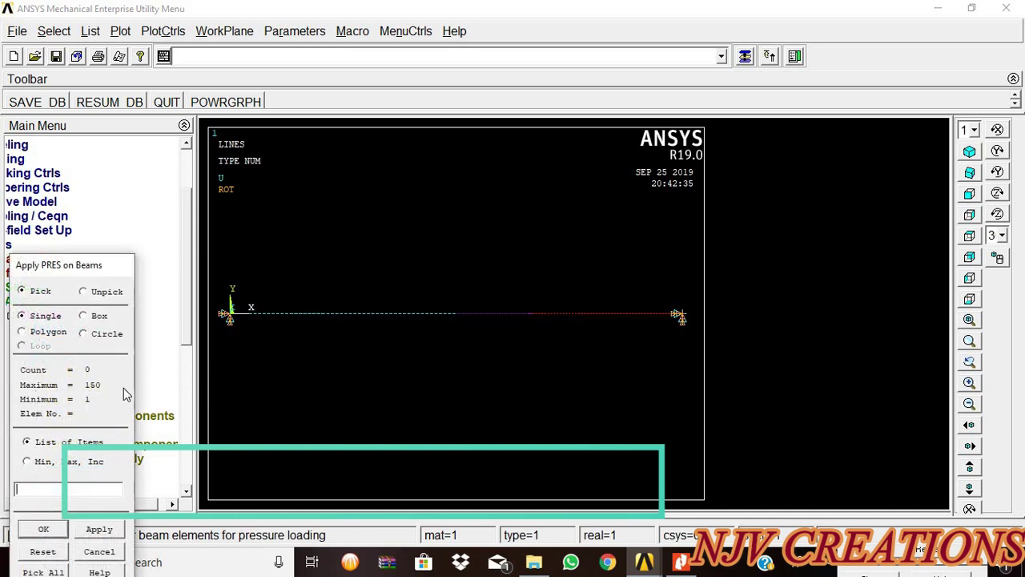
click(101, 317)
drag(220, 300, 455, 369)
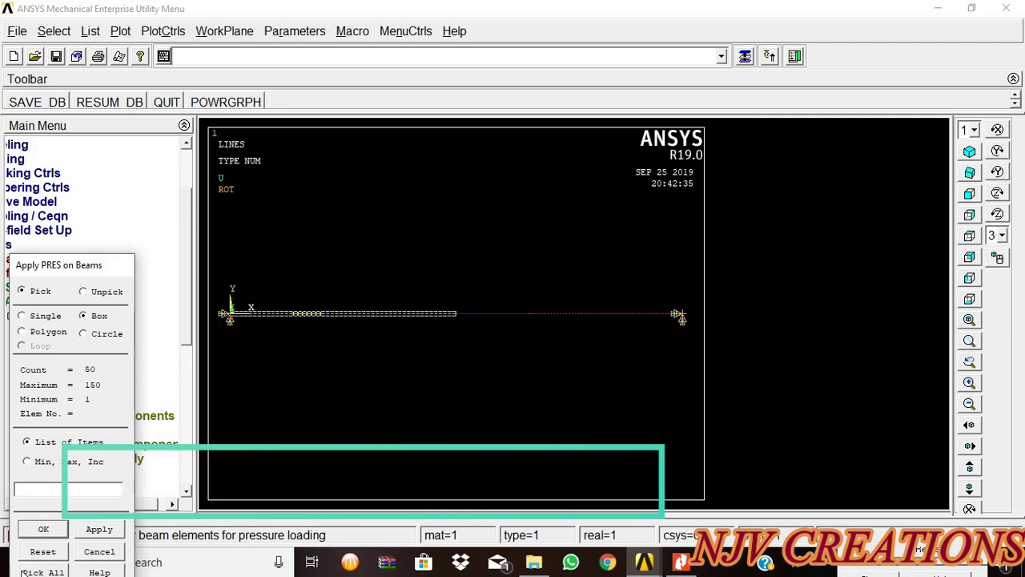
click(43, 528)
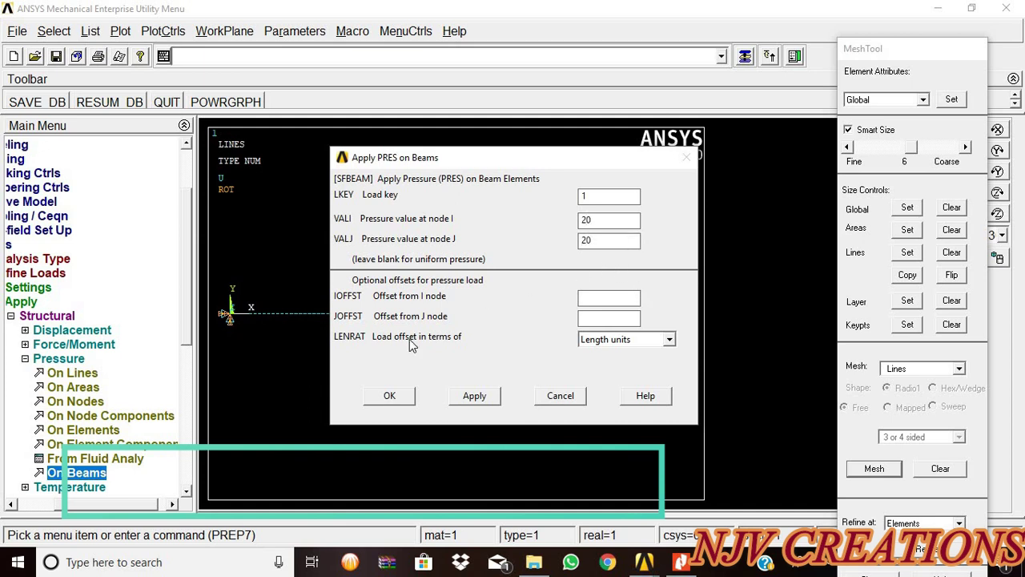
click(388, 400)
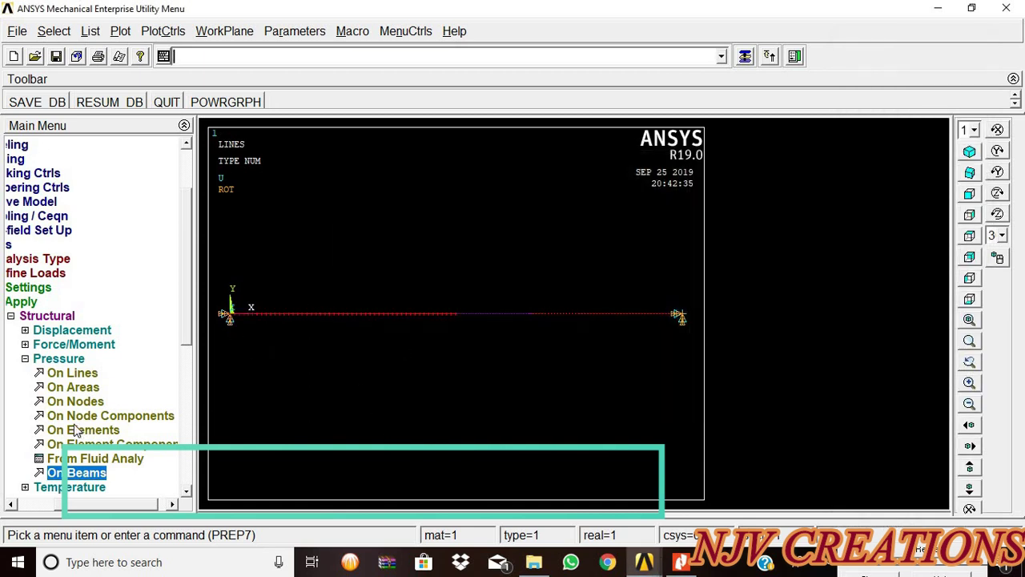
Step: Apply an FY force of -100 at a picked node along the beam
click(72, 344)
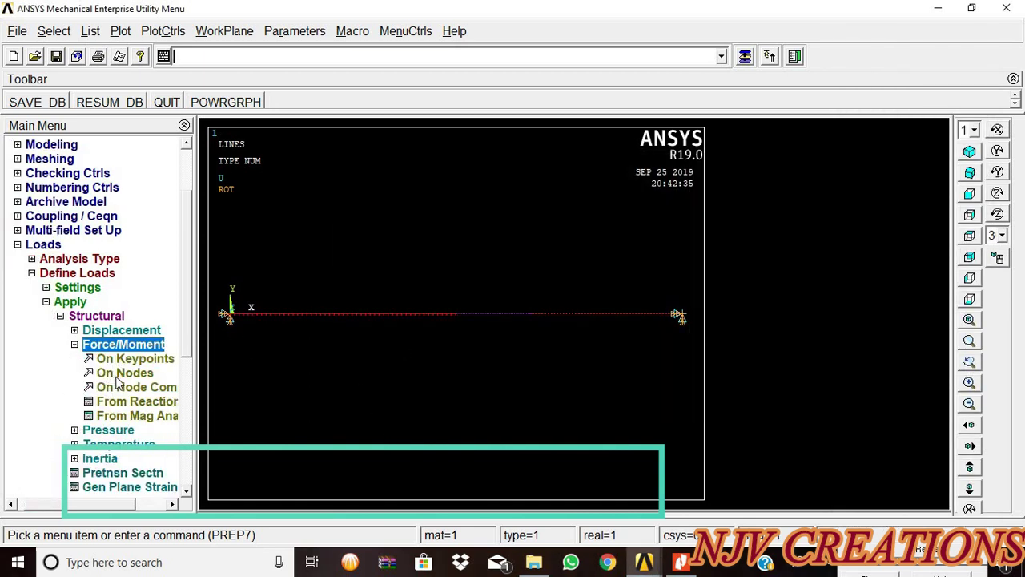
click(124, 373)
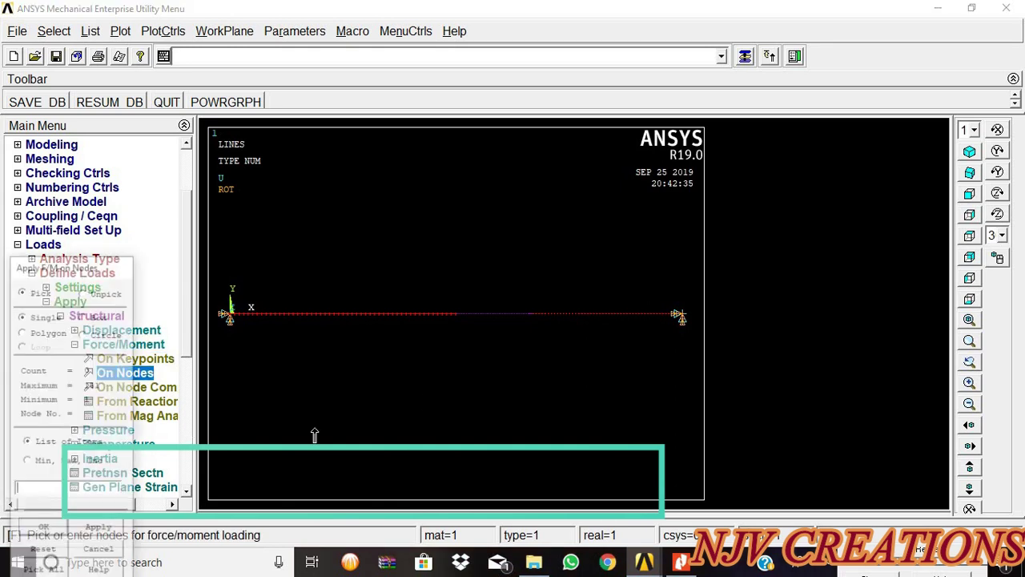
click(533, 317)
click(45, 529)
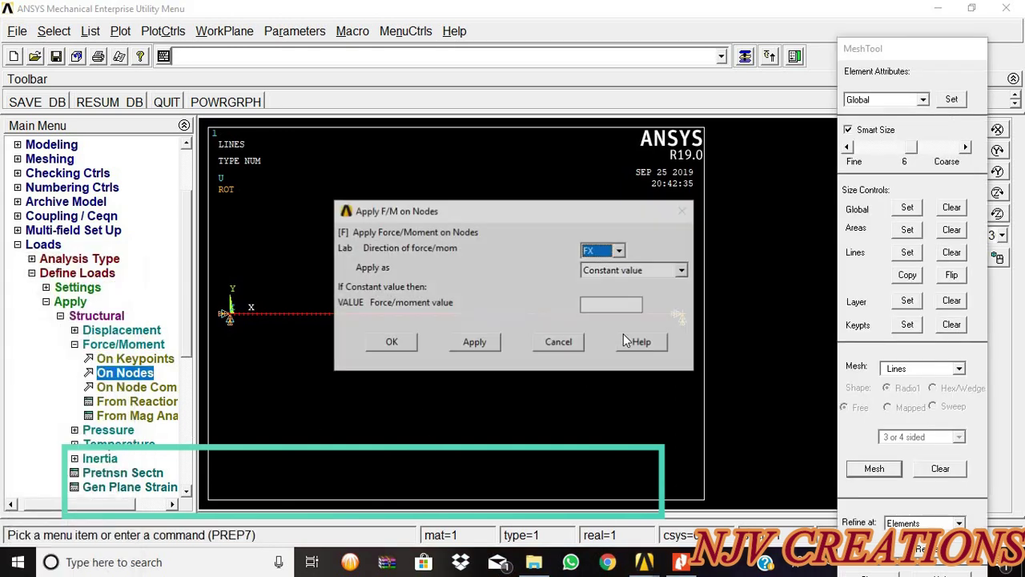
click(617, 251)
click(593, 280)
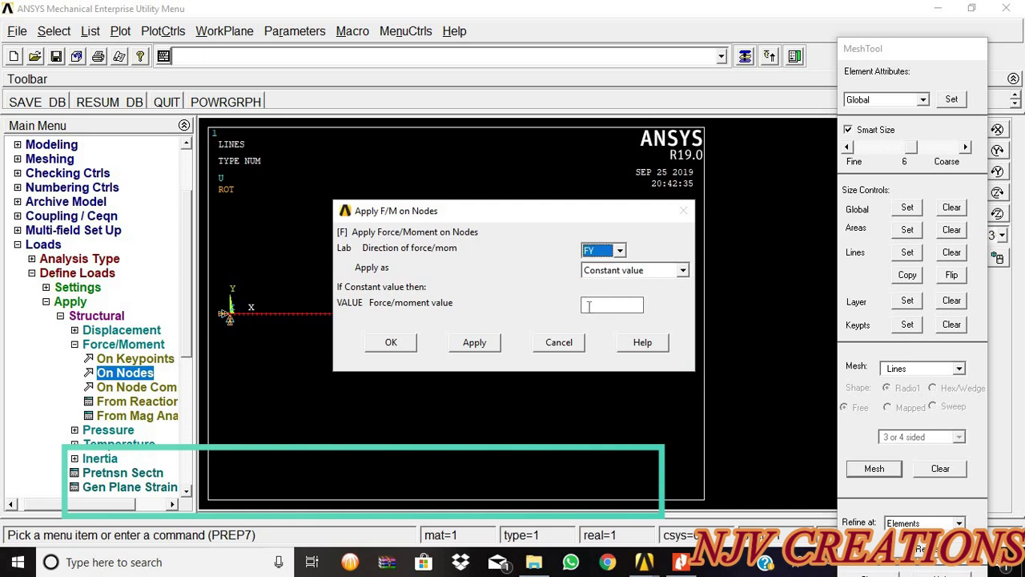
click(589, 308)
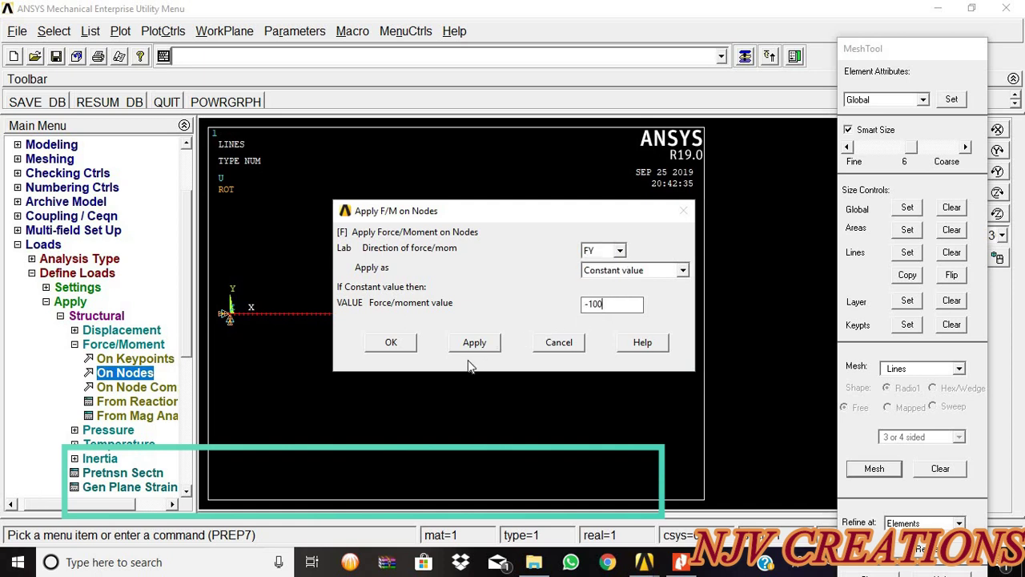
click(392, 343)
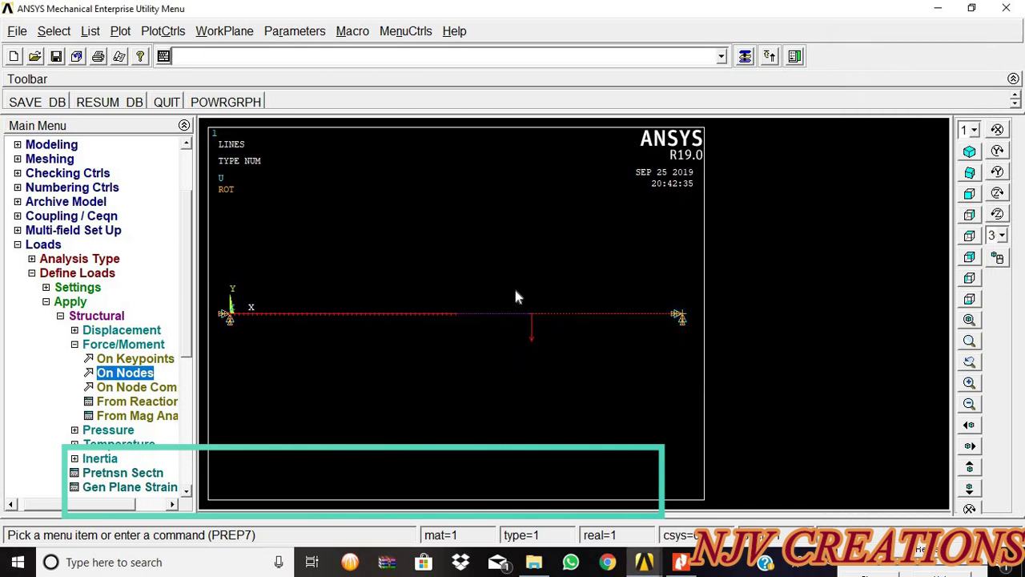
Step: Collapse the load menus and solve the current load step
click(126, 344)
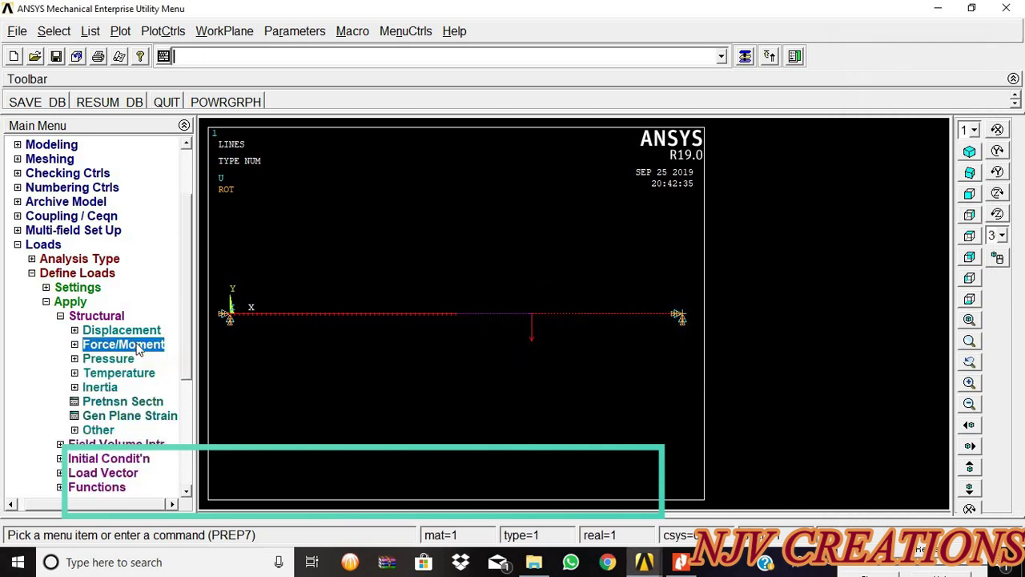
click(44, 245)
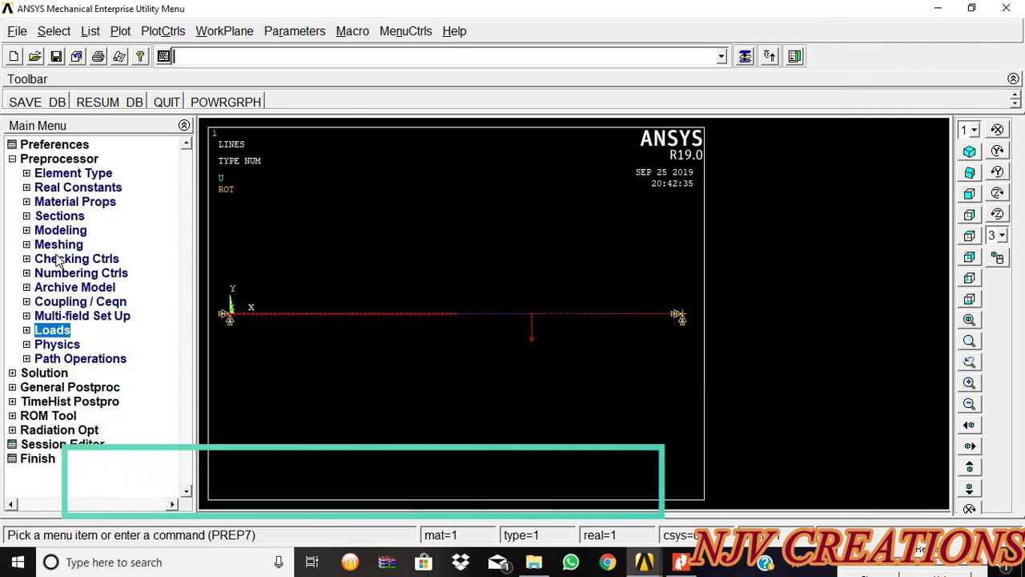
click(50, 374)
click(53, 260)
click(73, 274)
click(494, 353)
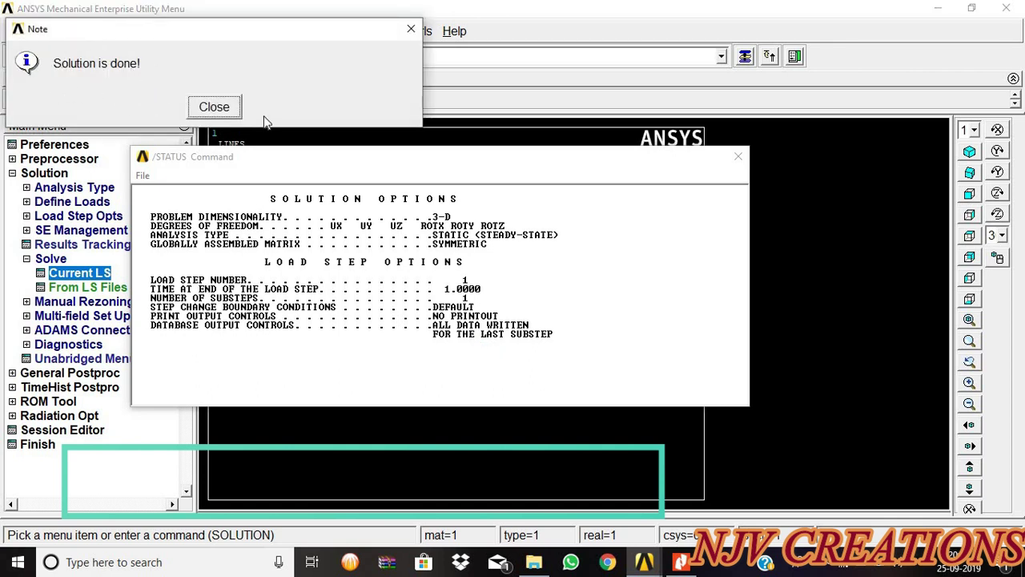
Step: Close the 'Solution is done!' note and /STATUS listing, then expand General Postproc
click(214, 106)
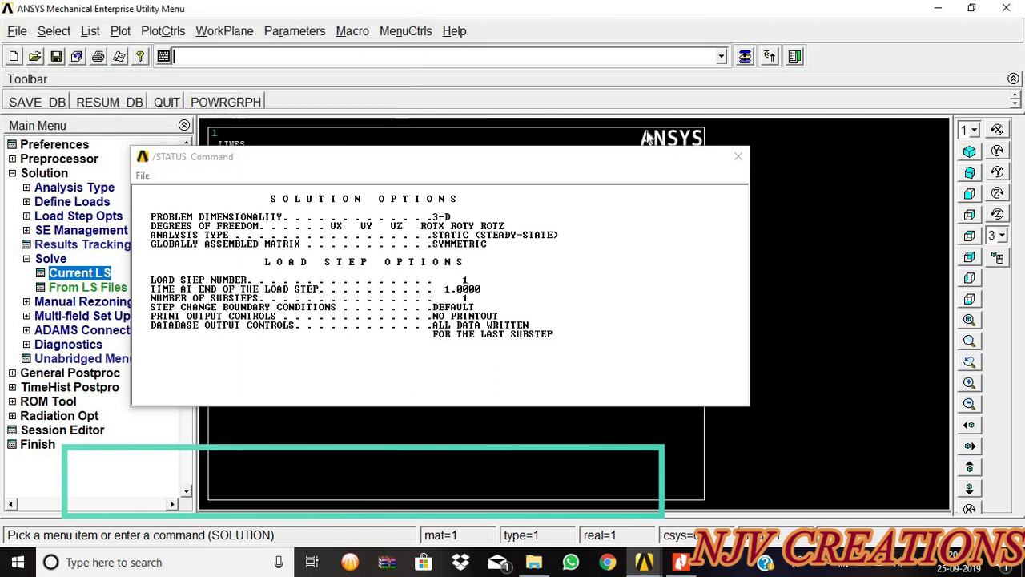
click(738, 156)
click(90, 374)
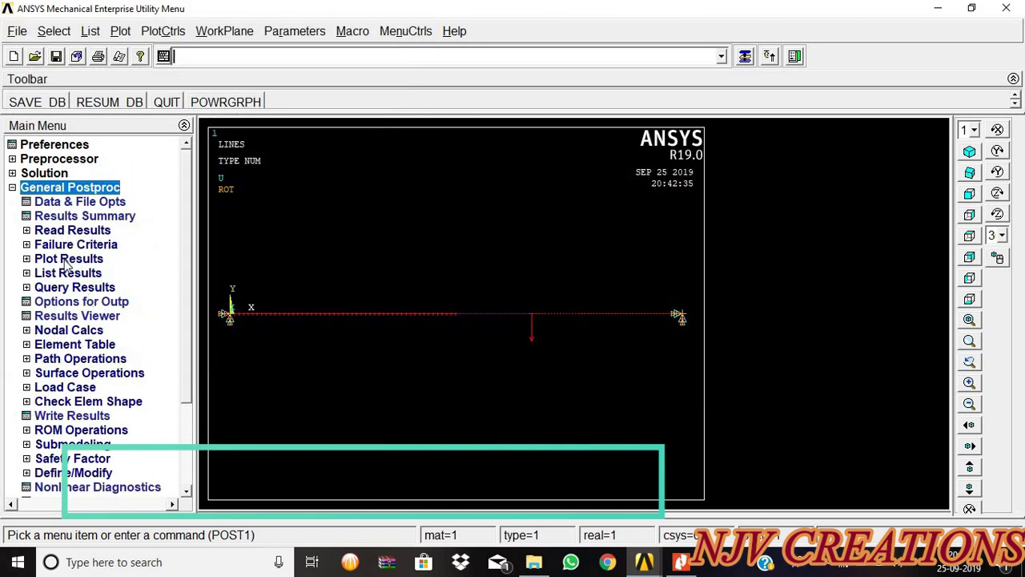
Step: Plot the deformed plus undeformed beam shape (DMX 20.9053), checking isometric then front views
click(67, 262)
click(73, 274)
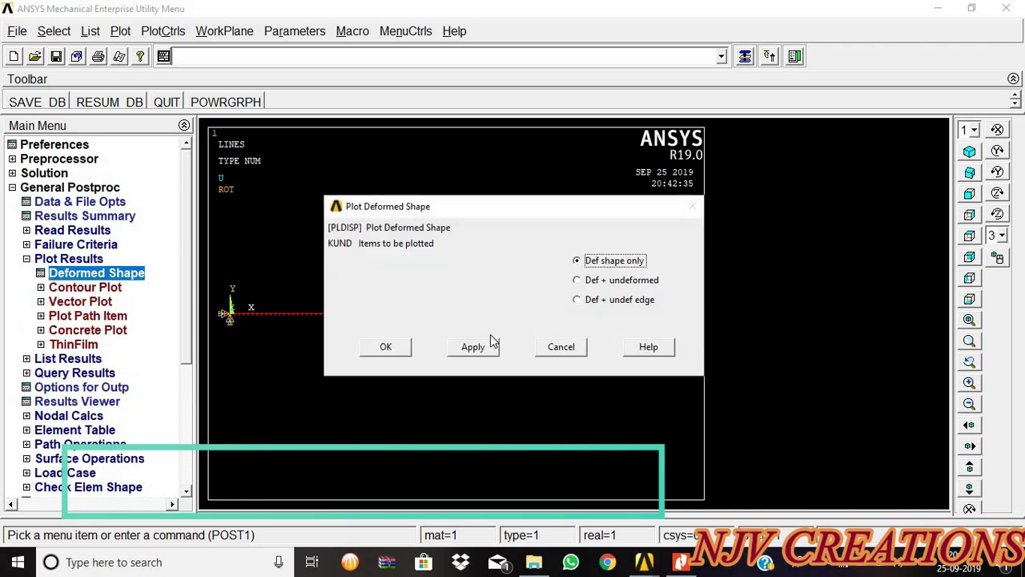
click(602, 280)
click(386, 347)
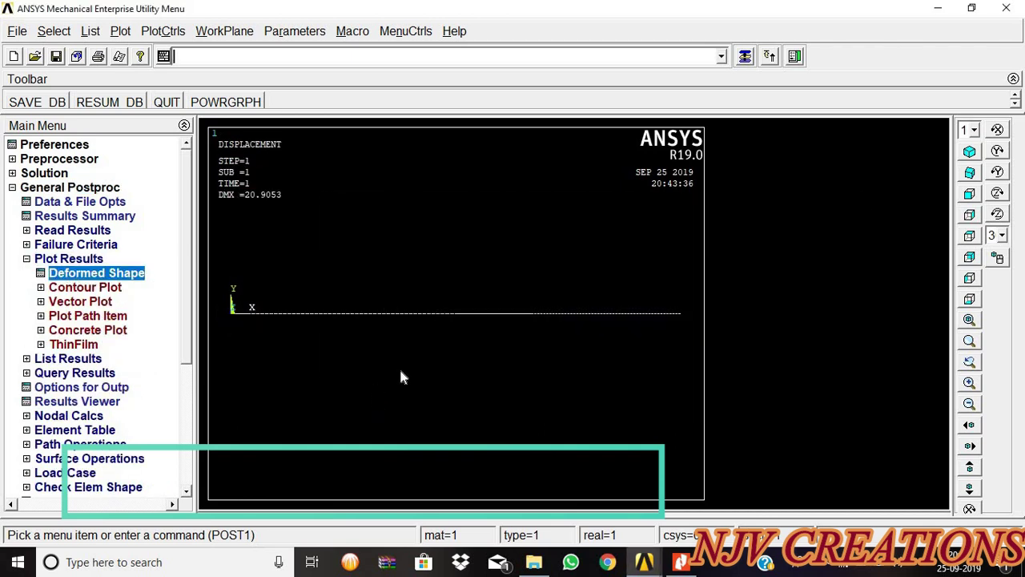
click(969, 151)
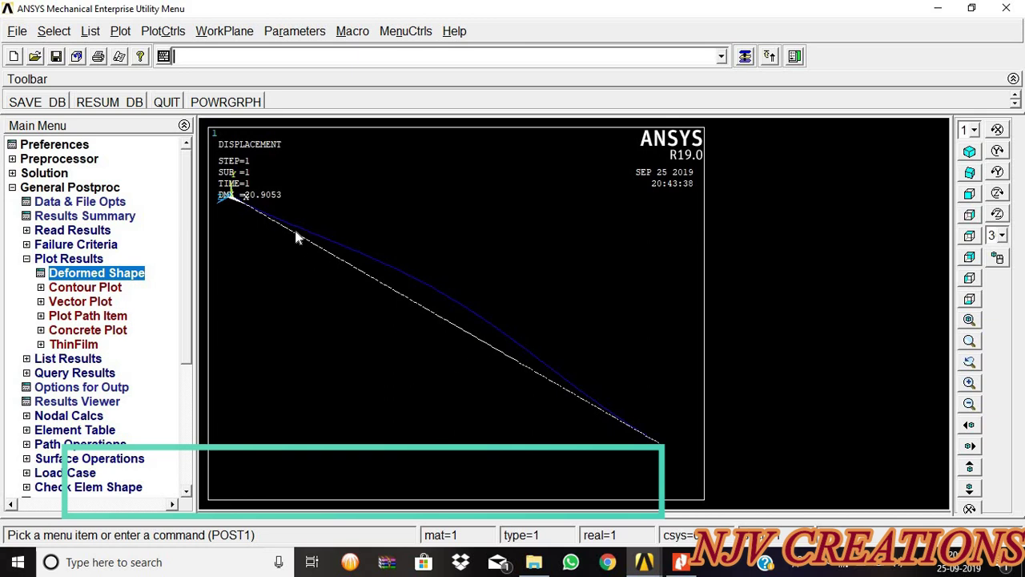
click(969, 195)
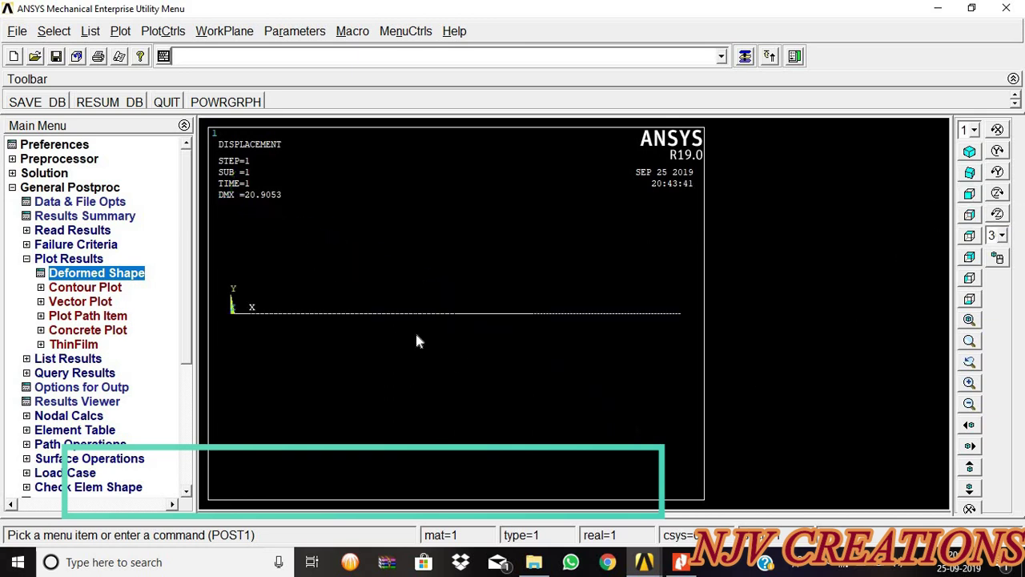
Step: Plot the nodal von Mises stress contour on the beam
click(80, 286)
click(93, 301)
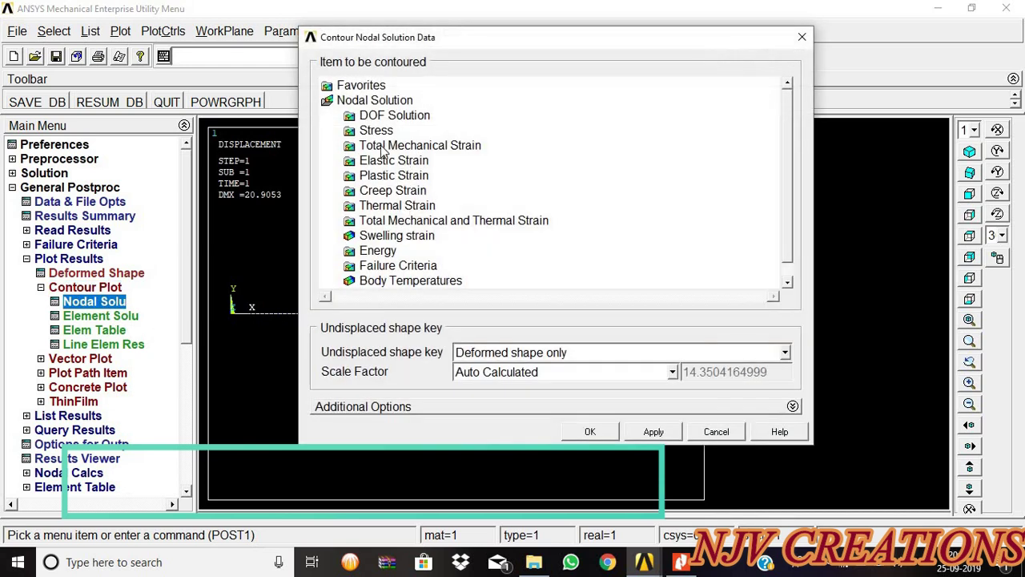
double_click(376, 132)
scroll(789, 180, down, 3)
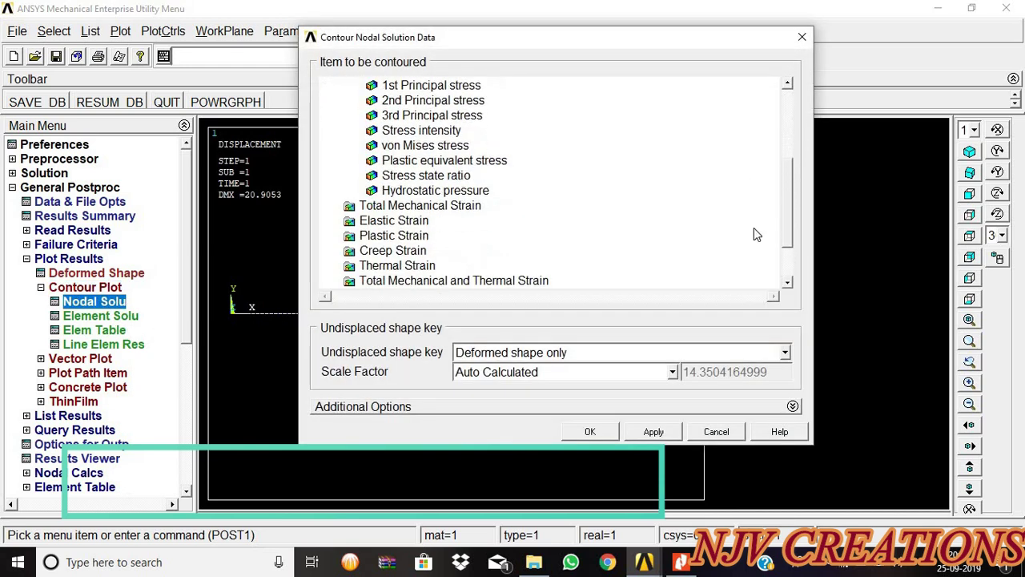
click(405, 147)
click(591, 432)
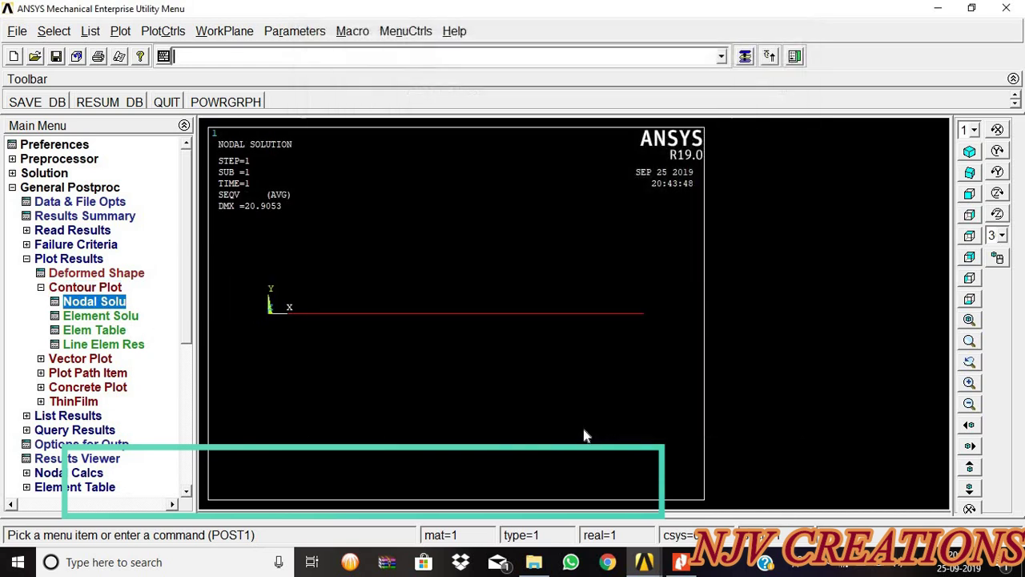
Step: Turn ESHAPE on to show 3-D elements (SMX 239.006), viewed isometric then oblique
click(159, 30)
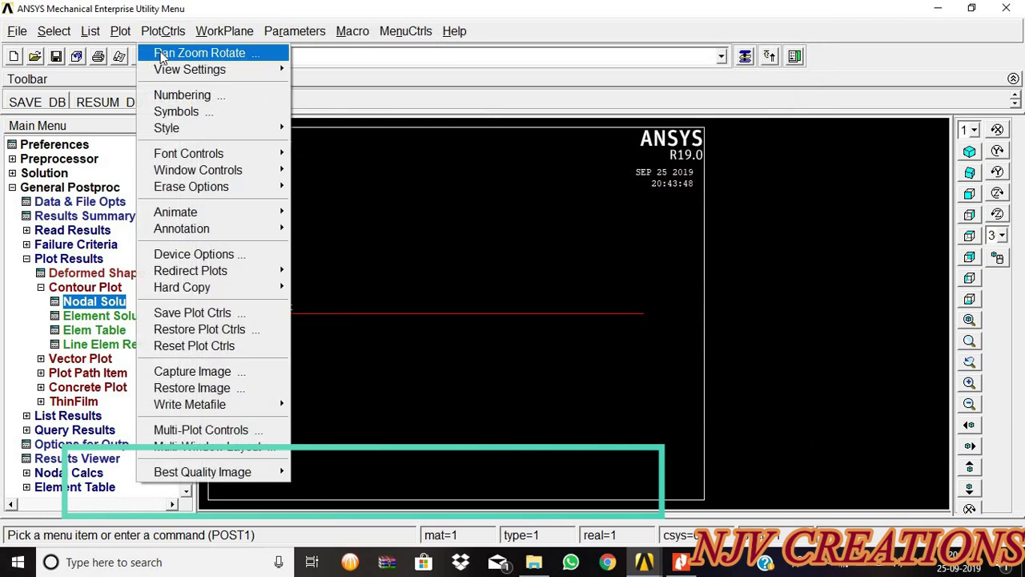
mouse_move(184, 132)
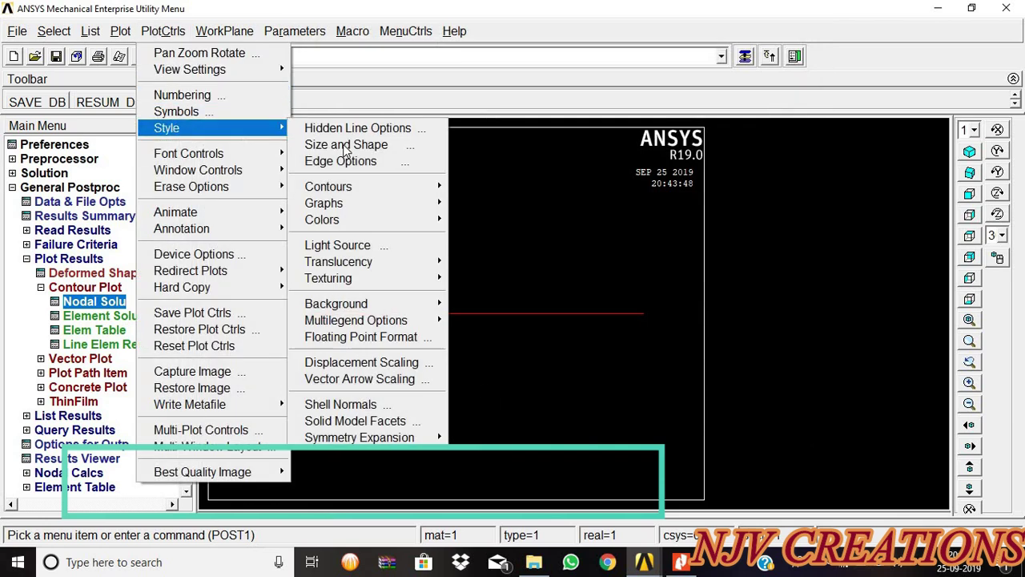
click(351, 144)
click(588, 137)
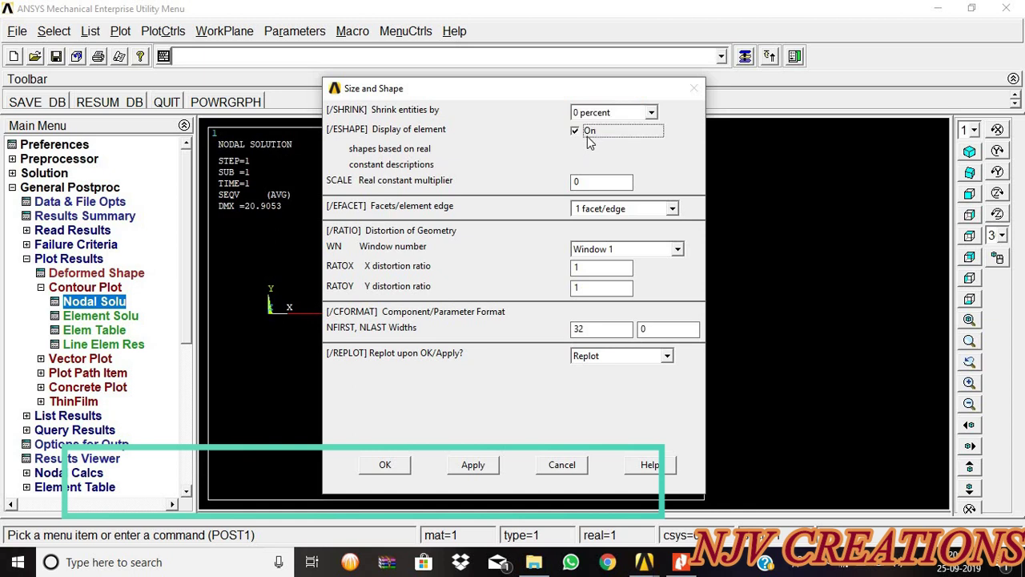
click(390, 465)
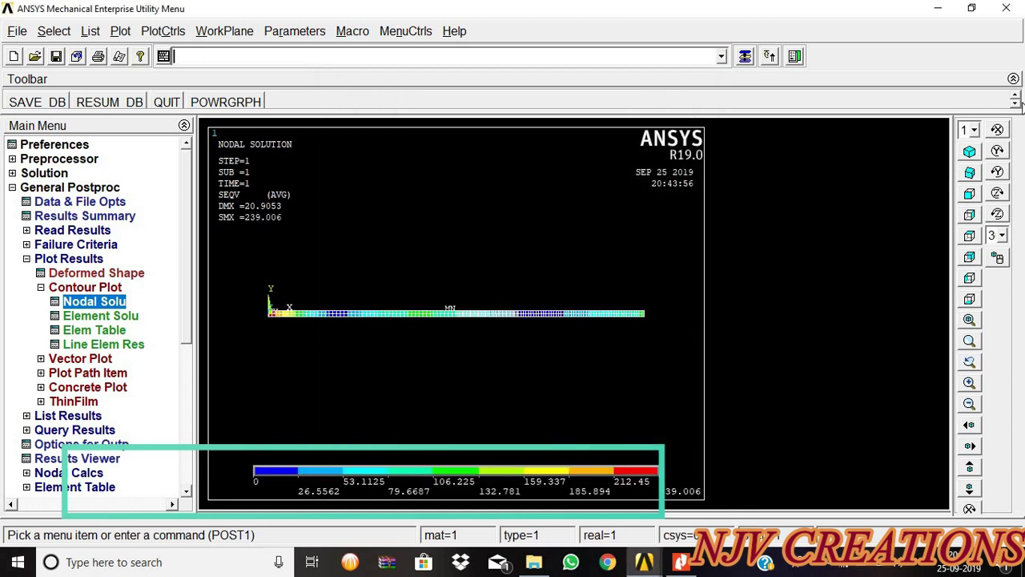
click(969, 153)
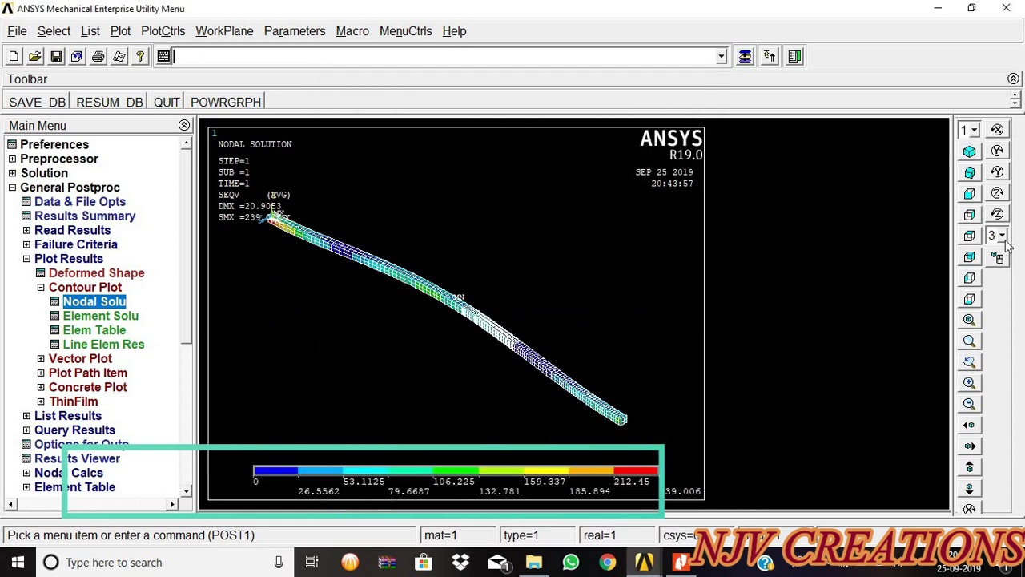
click(974, 171)
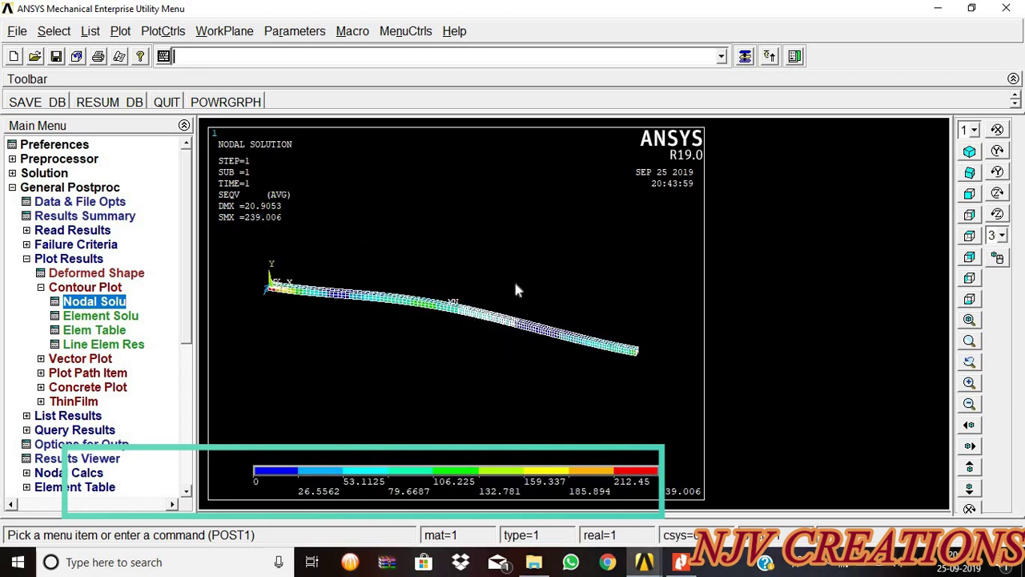
Step: Plot the nodal DOF displacement vector sum (USUM) contour, maximum 20.9053
click(116, 304)
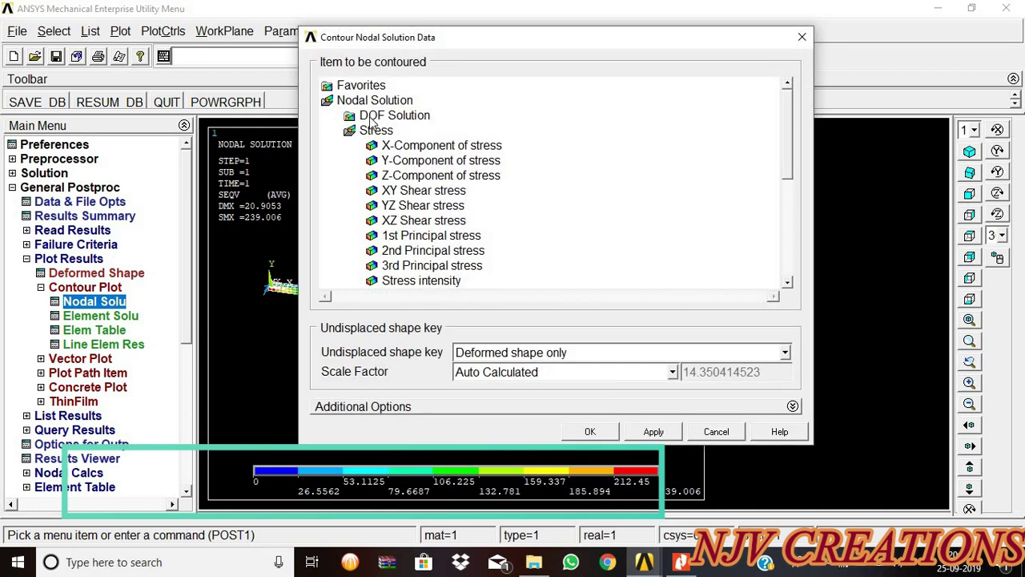
click(394, 114)
click(411, 177)
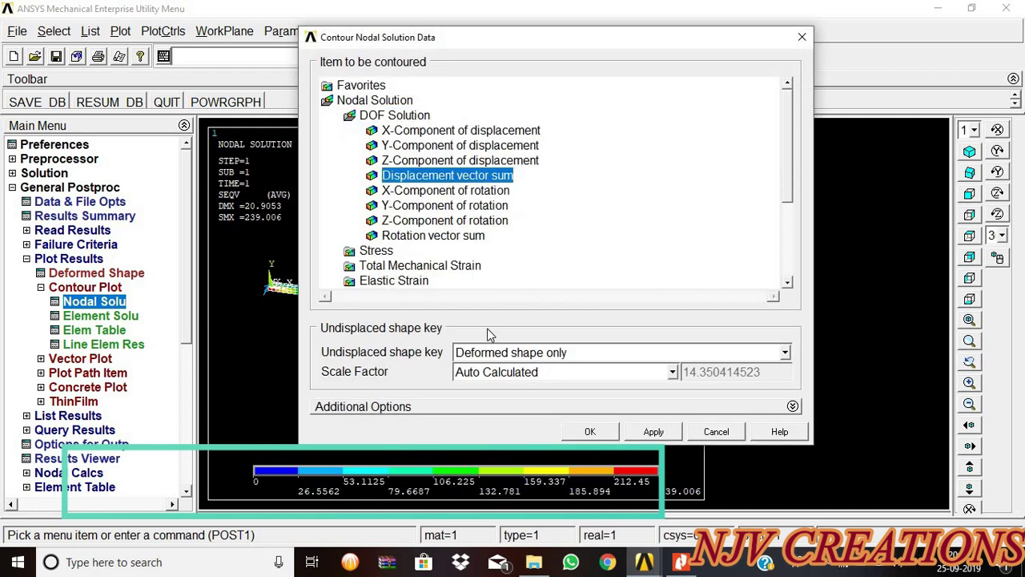
click(590, 431)
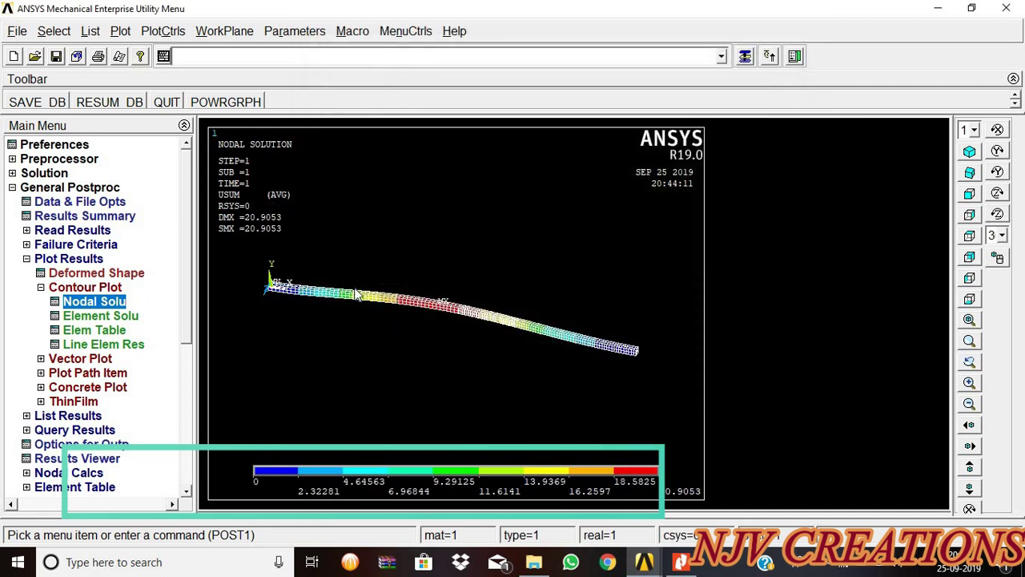